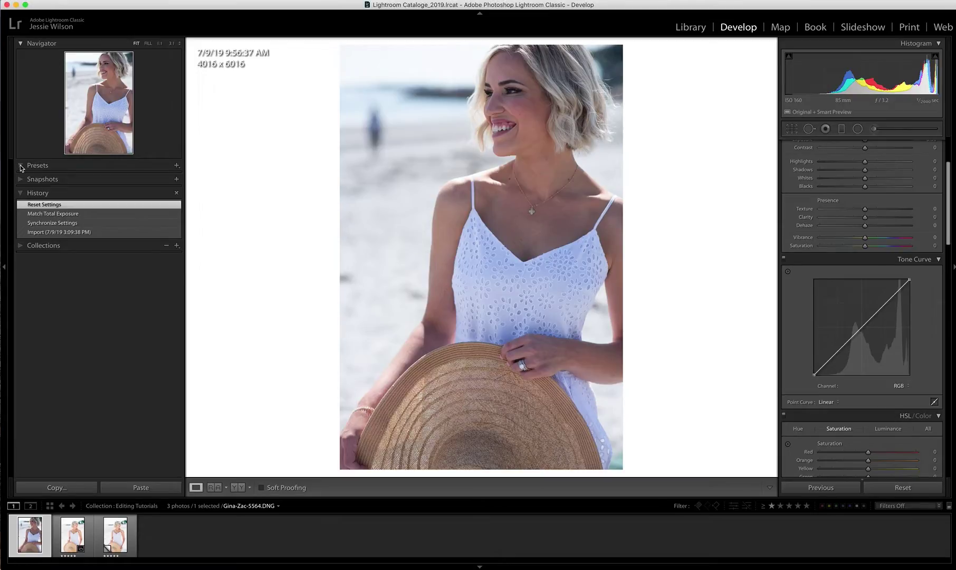
- Expand the Presets panel to browse the preset collections
left_click(21, 165)
- Collapse the JBC, Mastin, Noble, Noble Signature and Pax preset folders
left_click(30, 262)
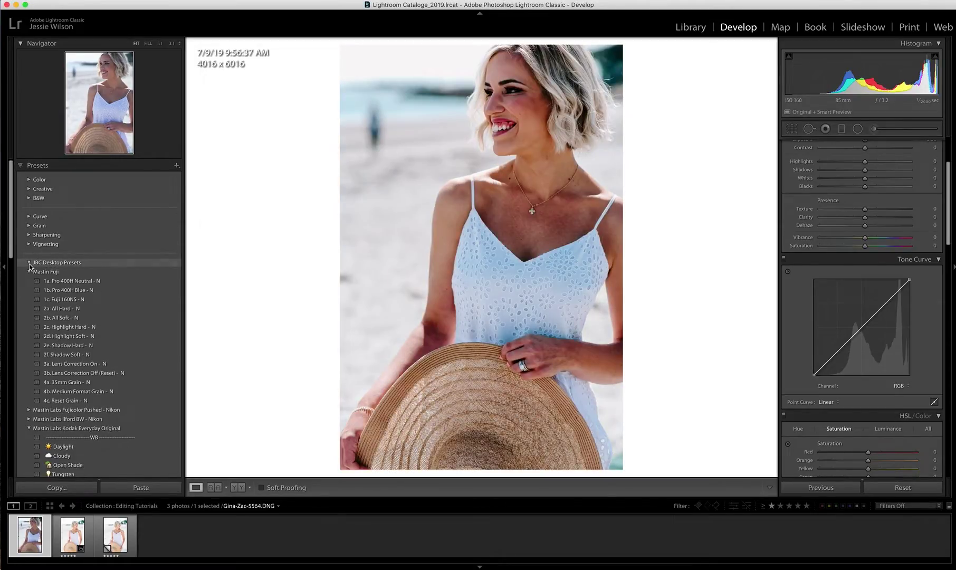
left_click(29, 271)
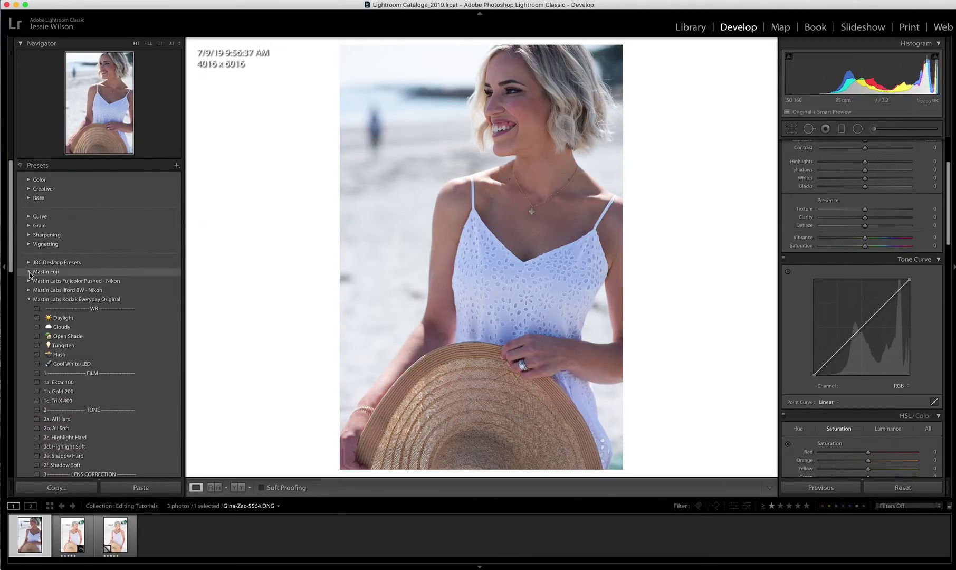
left_click(29, 299)
left_click(29, 317)
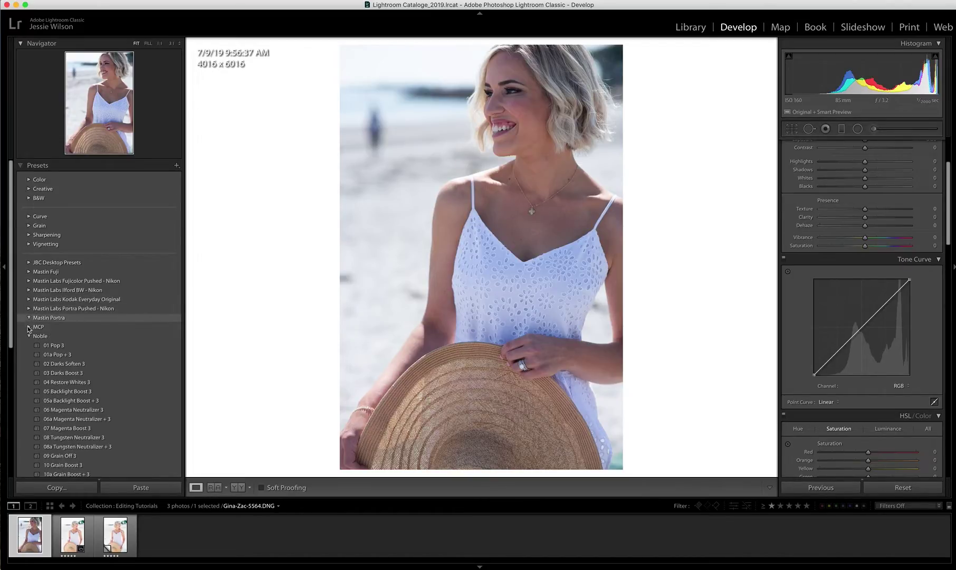
left_click(29, 336)
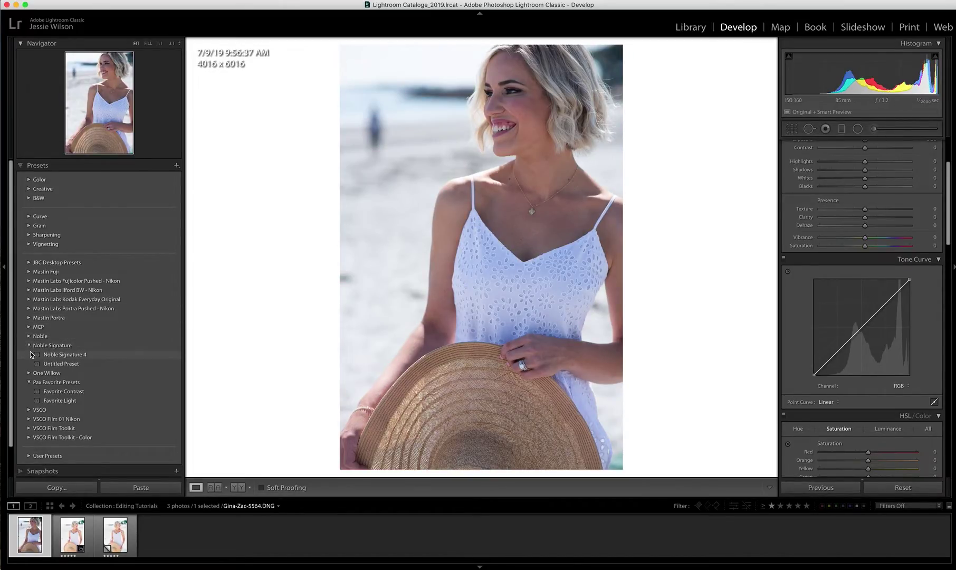
left_click(29, 346)
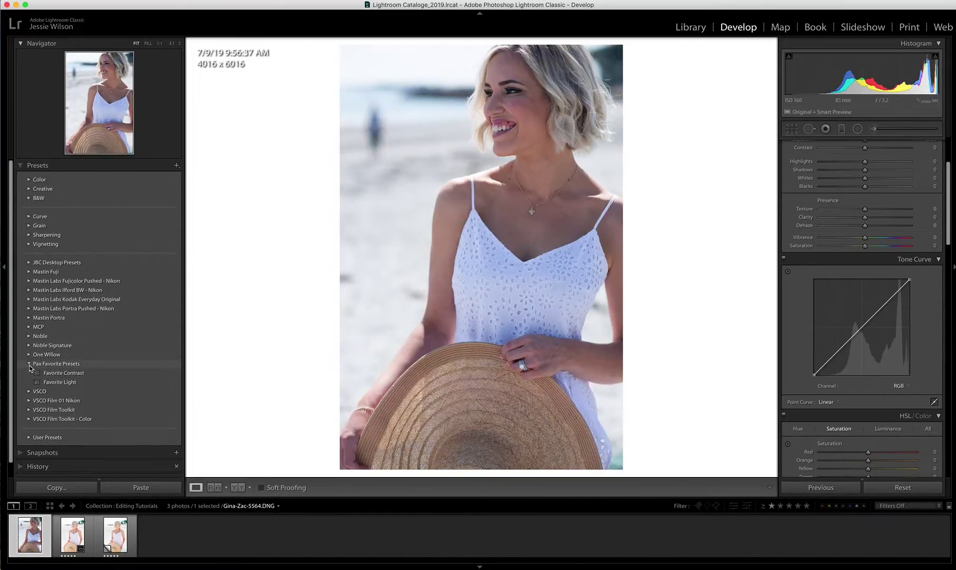
left_click(29, 363)
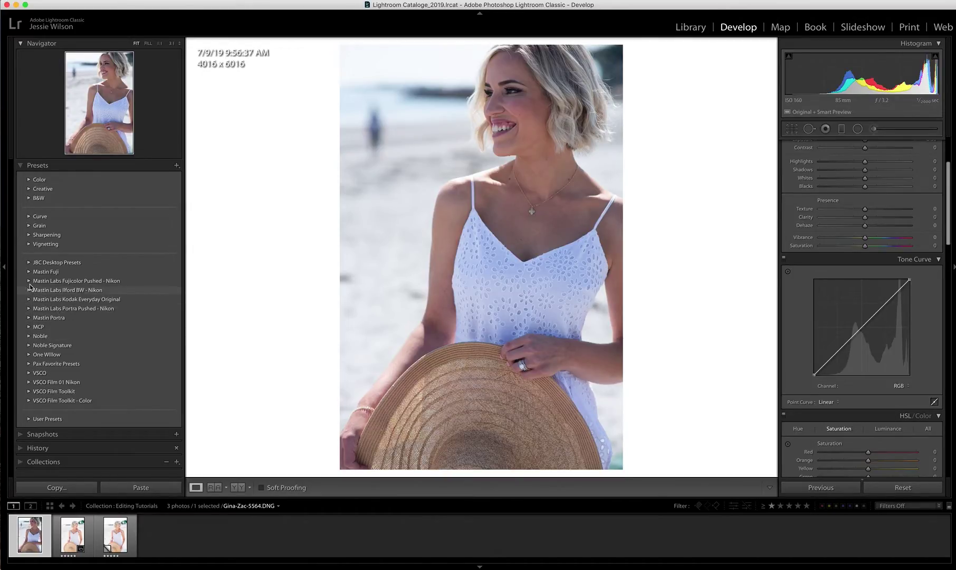
- Apply the Noble Signature 4 preset and view before and after side by side
left_click(29, 346)
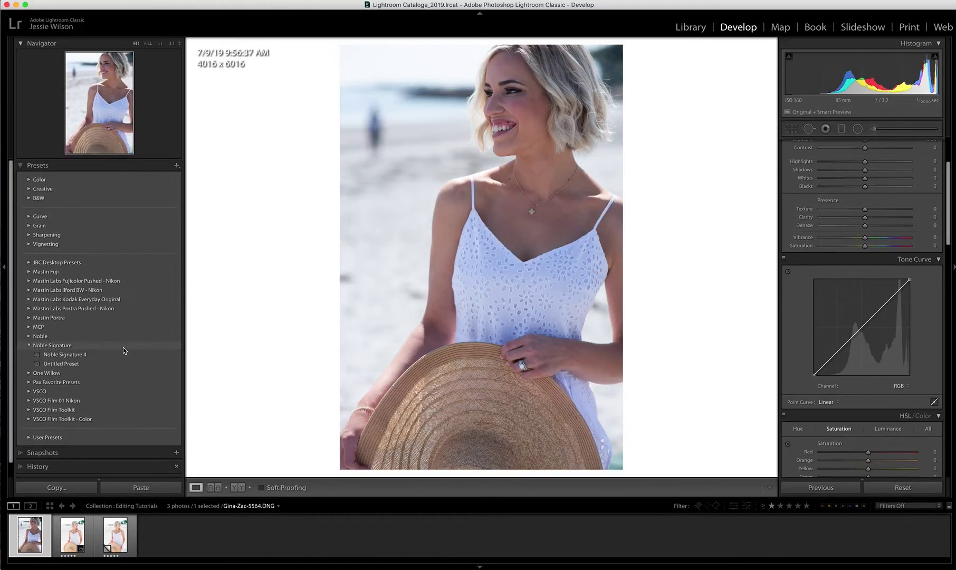
left_click(80, 356)
left_click(79, 353)
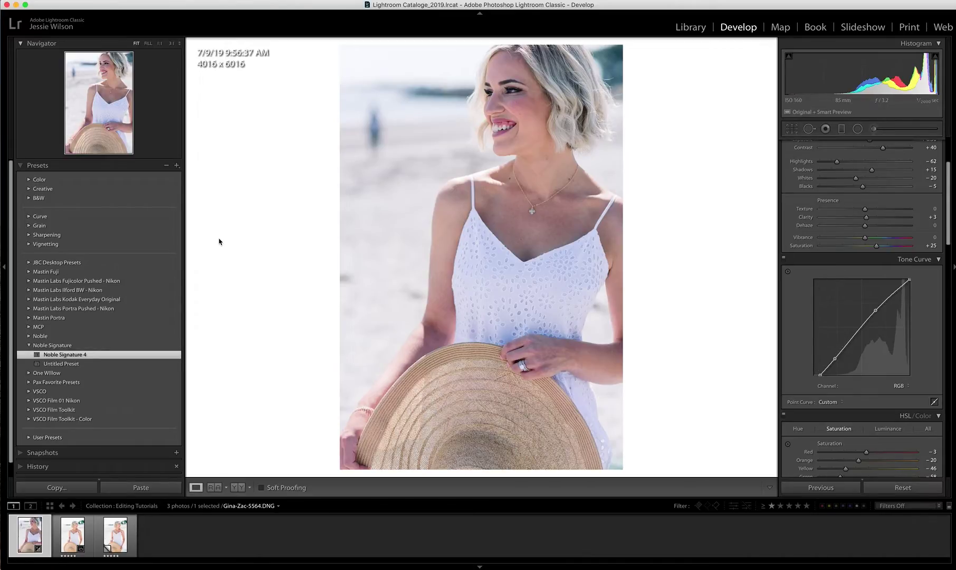
left_click(238, 487)
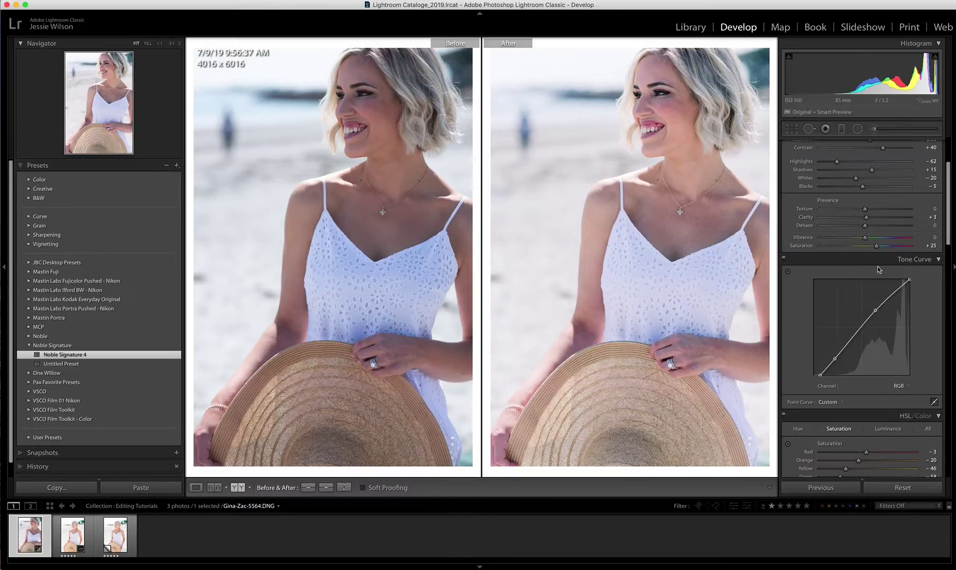
scroll(877, 267, "up", 2)
scroll(877, 267, "up", 1)
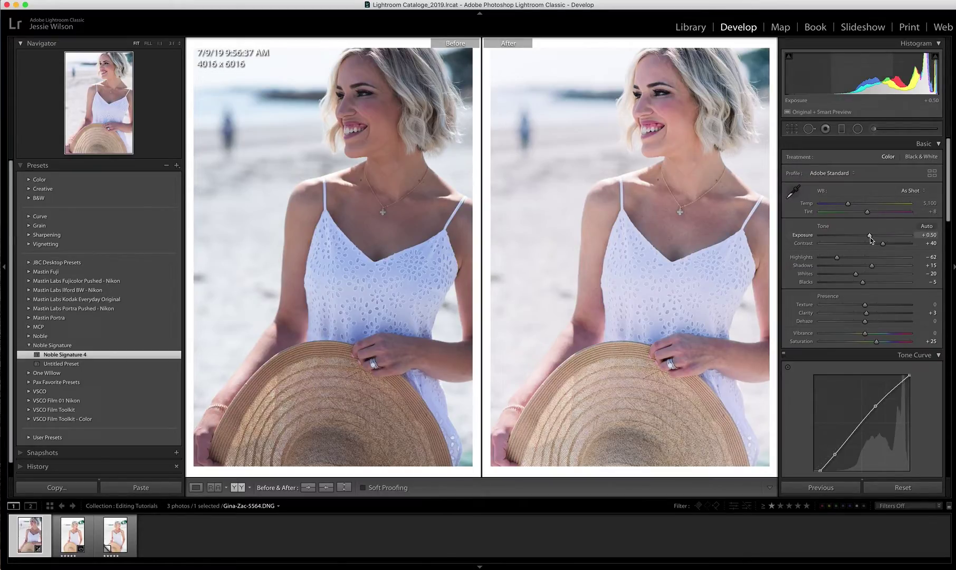
- Set Exposure to +0.70 and lift Shadows to +40
left_click_drag(870, 237, 873, 239)
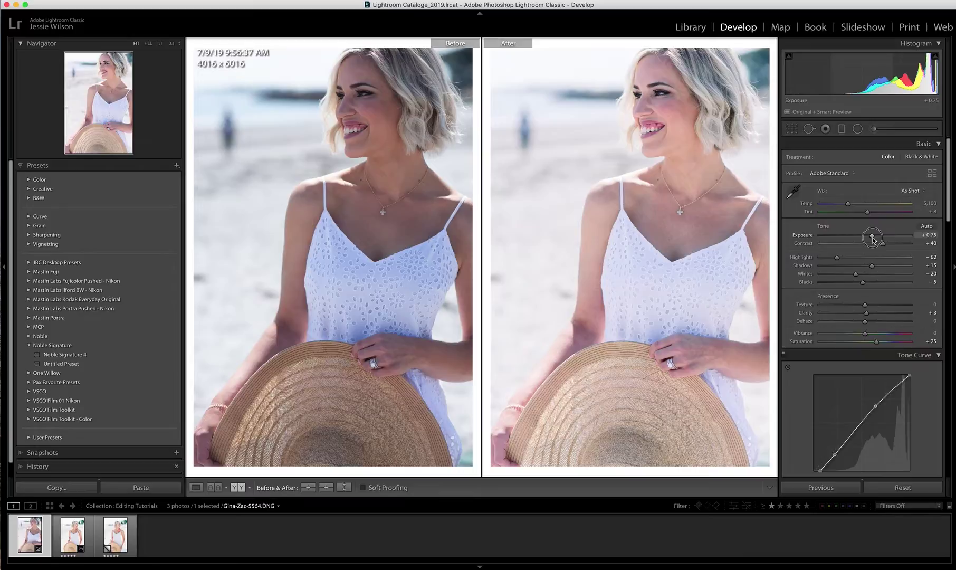
left_click_drag(872, 237, 870, 238)
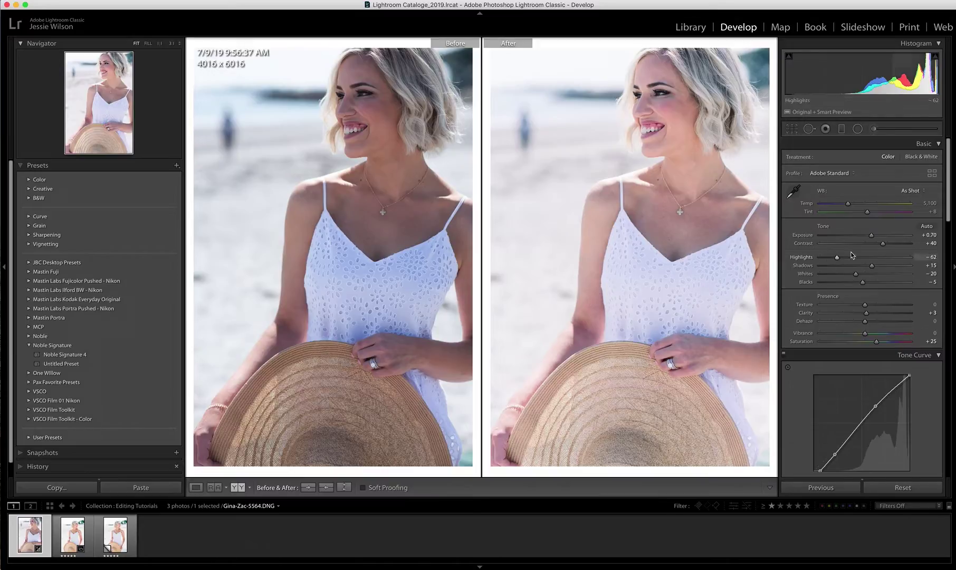
left_click_drag(871, 265, 883, 266)
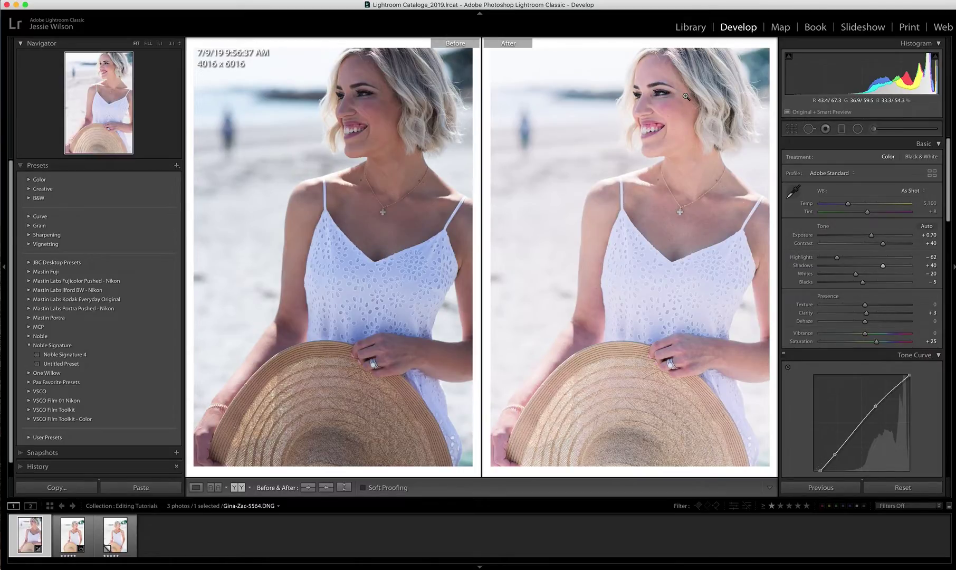
- Zoom to 1:1 on the arm, set Temp to about 5,582, then zoom back to Fit
left_click(584, 331)
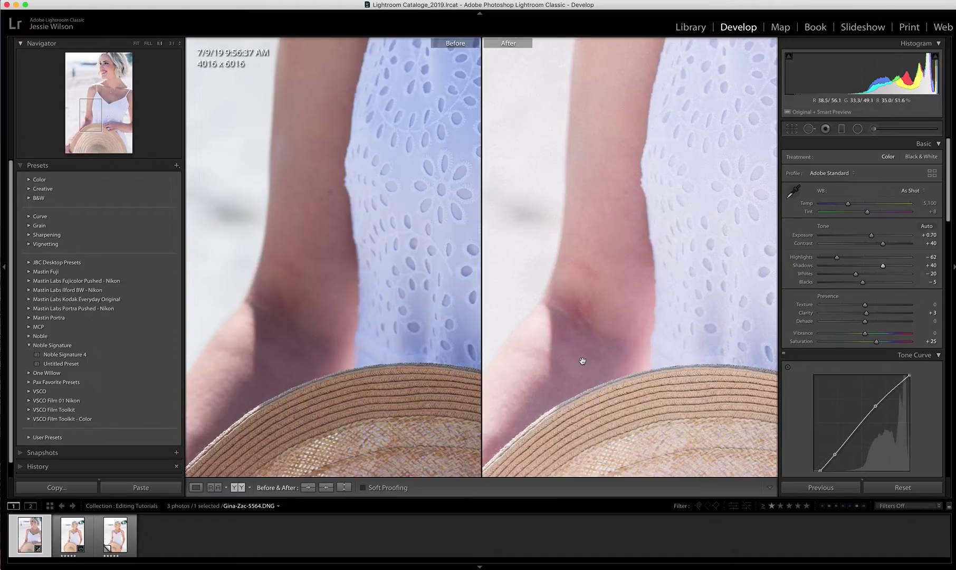
left_click_drag(848, 204, 852, 207)
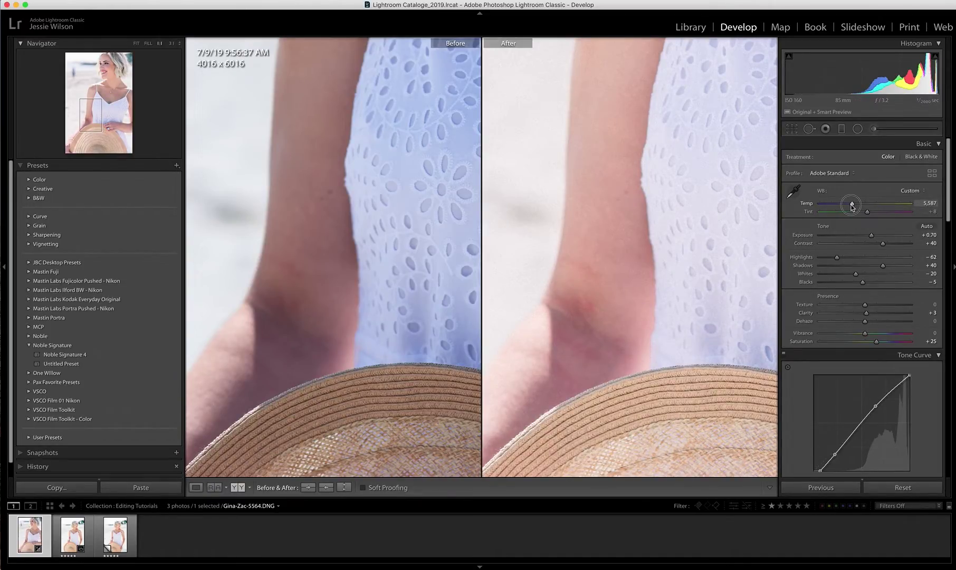
left_click_drag(851, 208, 851, 208)
left_click(700, 224)
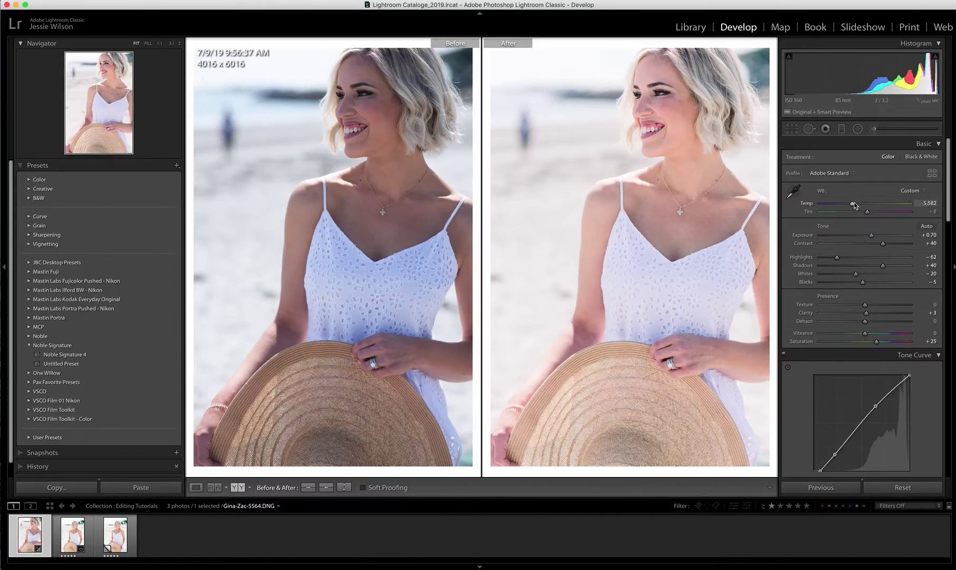
left_click(902, 192)
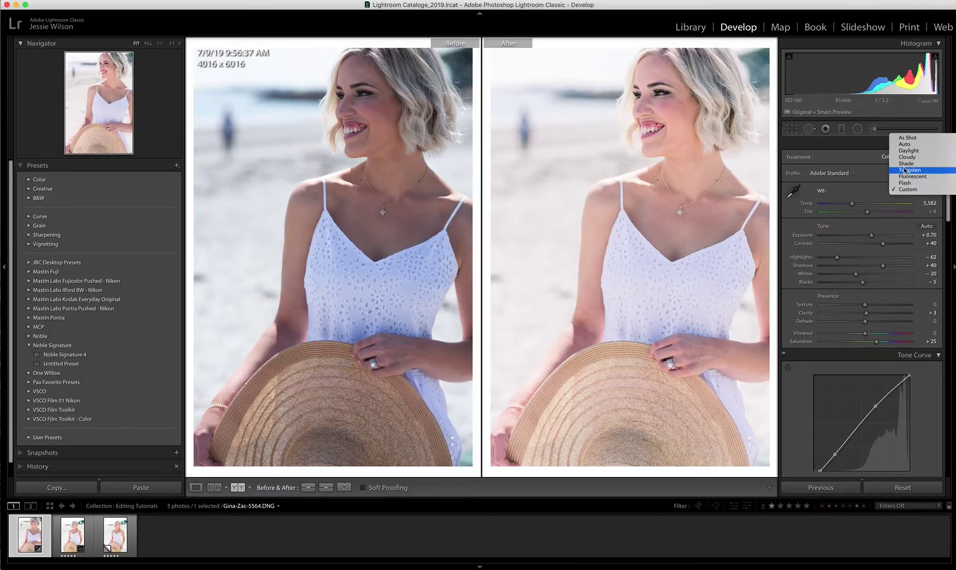
- Reset white balance to As Shot, warm Temp to 6,157, then undo that change
left_click(904, 138)
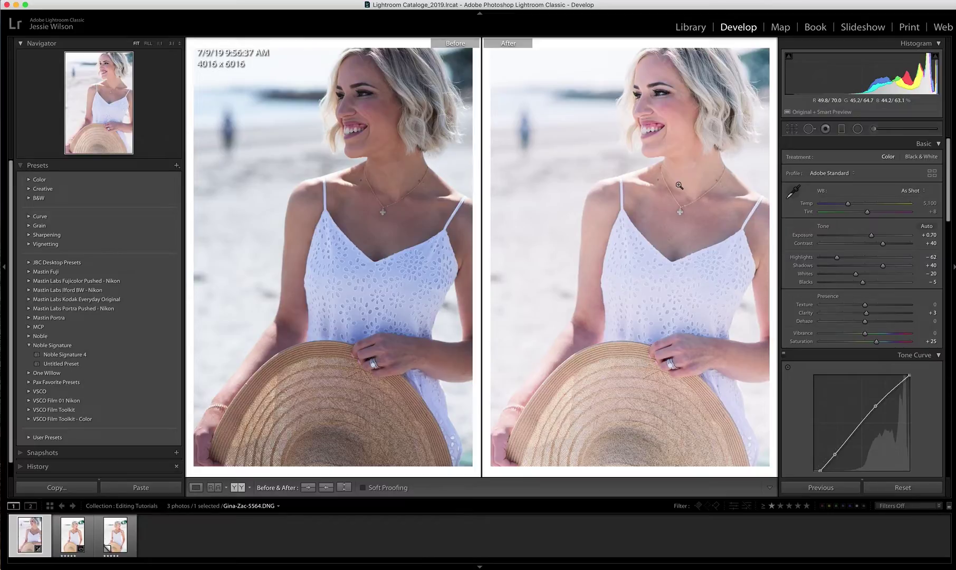
left_click_drag(847, 204, 852, 207)
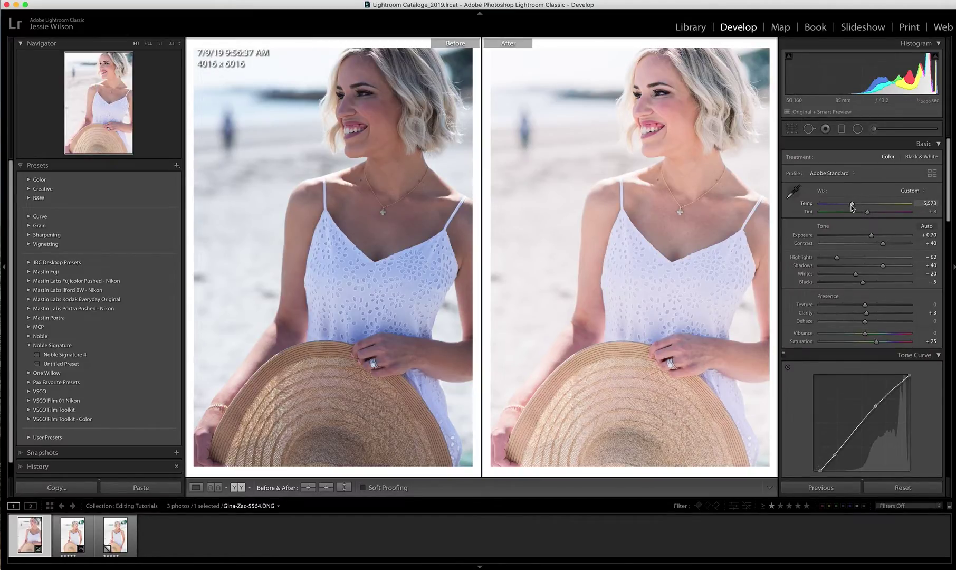
left_click_drag(854, 207, 858, 207)
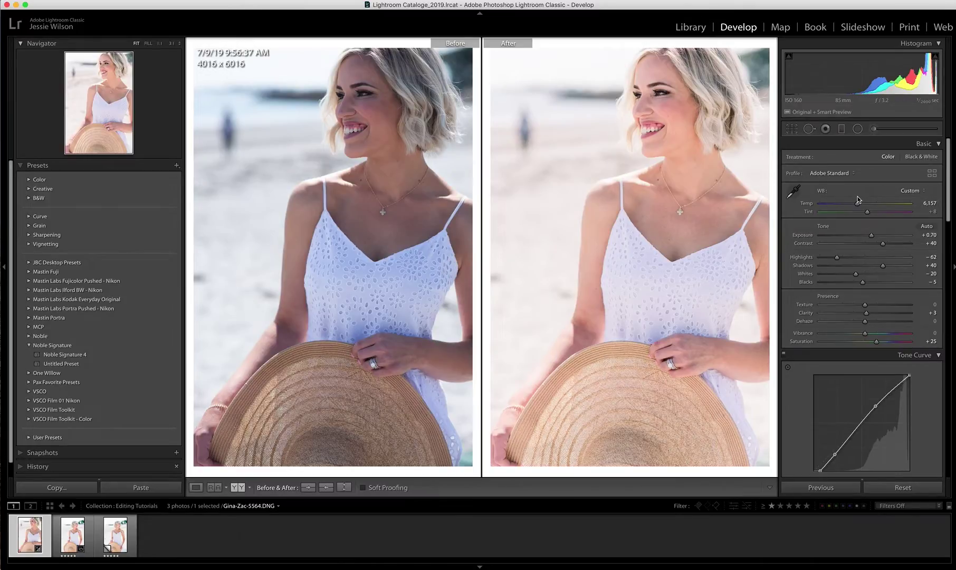
key("super+z")
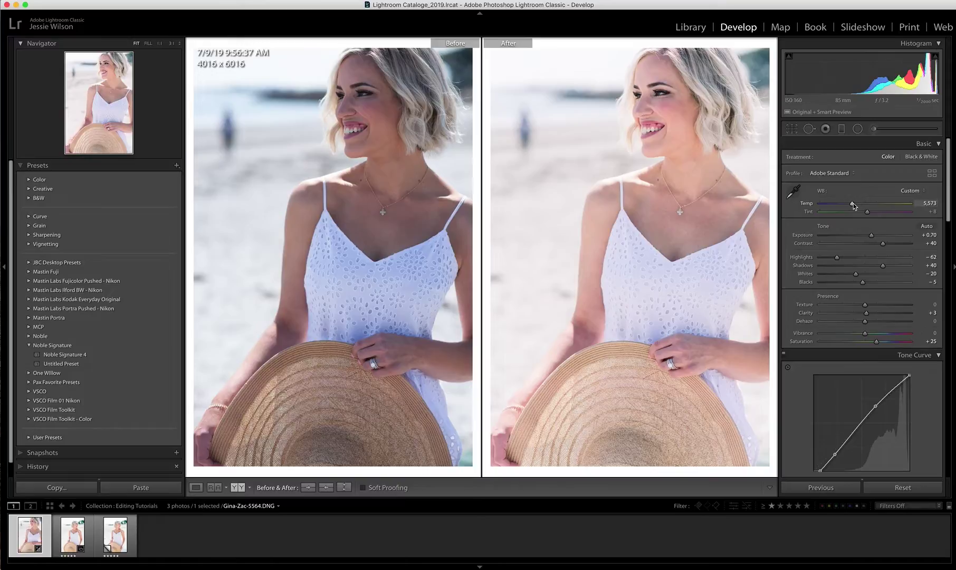
- Warm the Temp slider up and back until it settles at about 6,473
left_click_drag(851, 203, 859, 203)
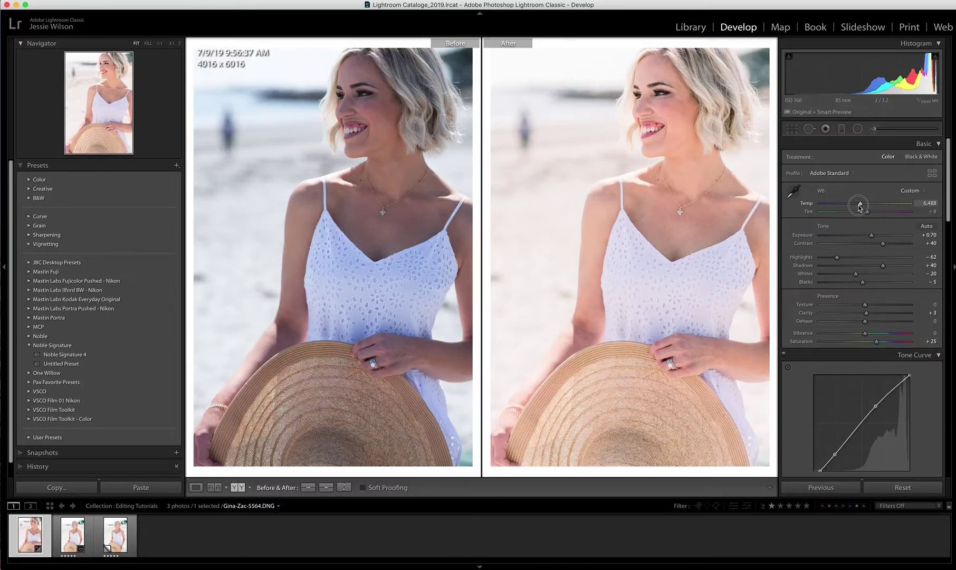
left_click_drag(859, 206, 871, 208)
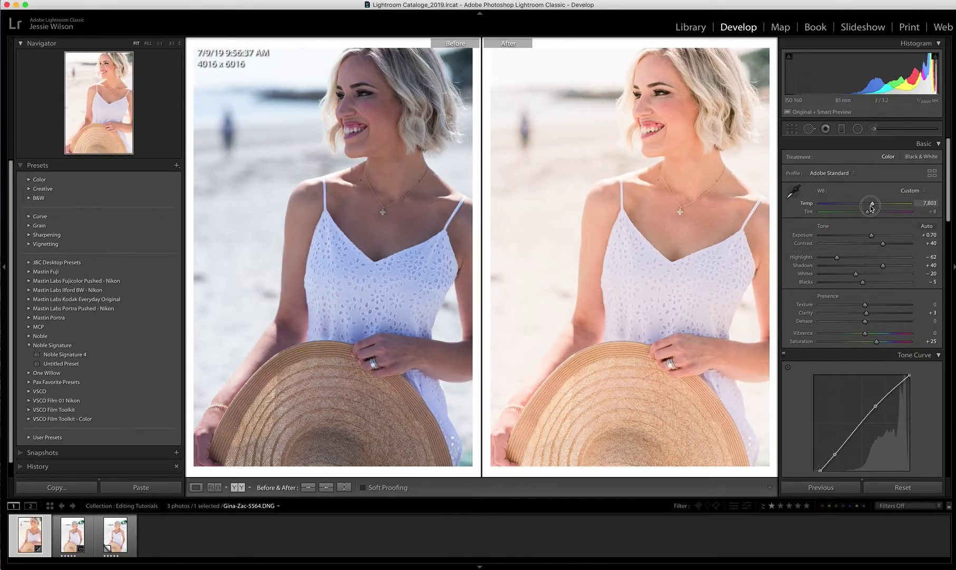
left_click_drag(870, 208, 859, 208)
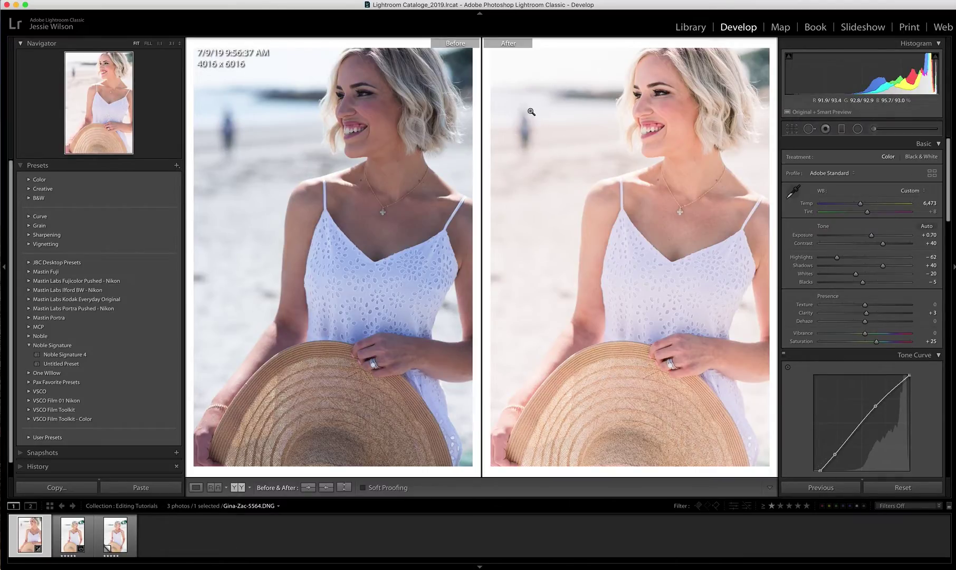
- Heal the distant beach figure with Spot Removal, moving the source and setting Feather to 67
left_click(808, 129)
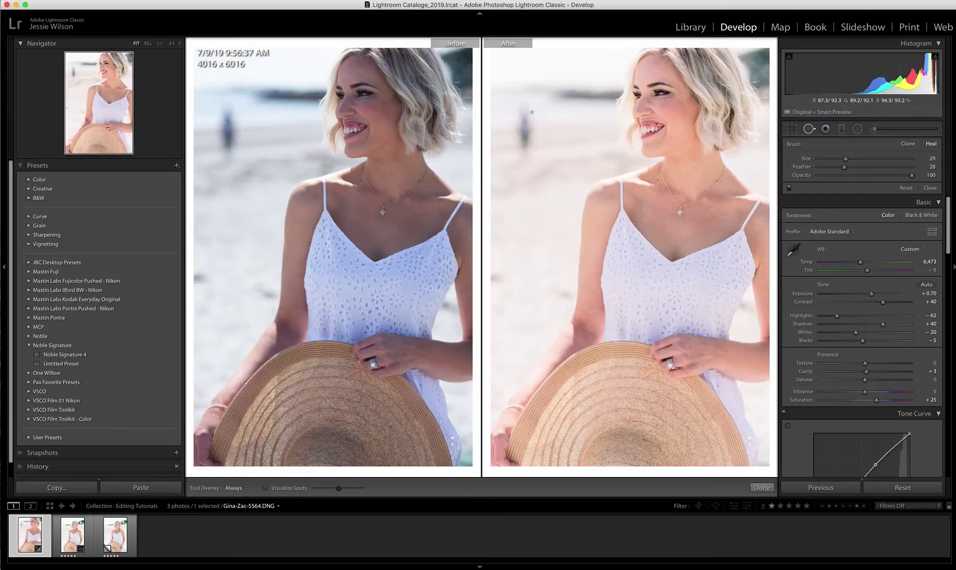
scroll(532, 112, "up", 5)
scroll(526, 111, "down", 1)
left_click_drag(525, 111, 528, 143)
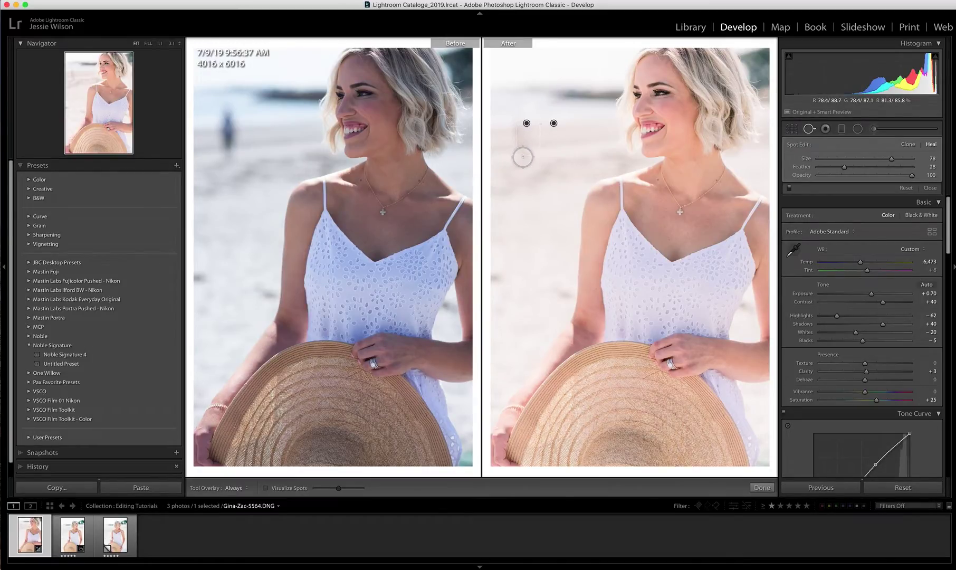
key("Delete")
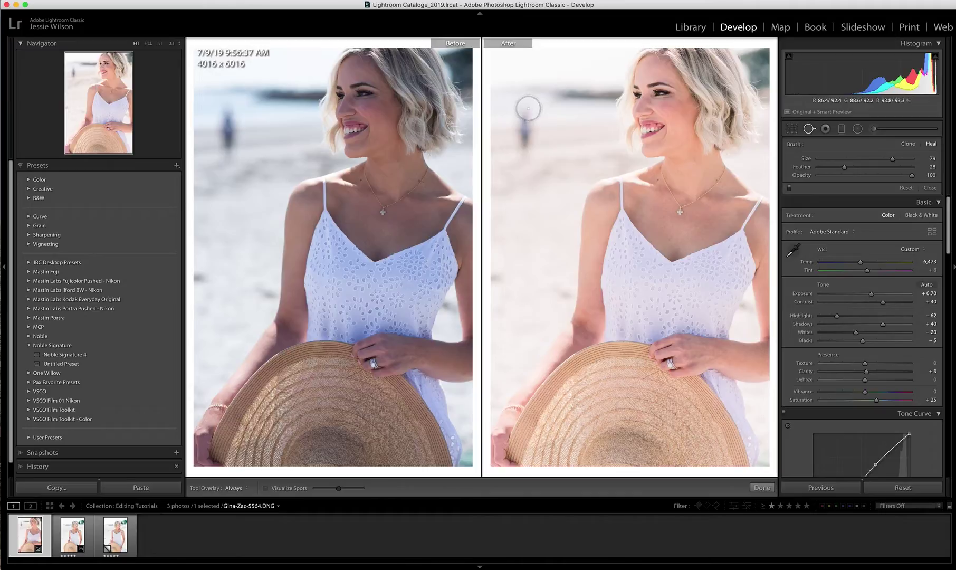
left_click_drag(523, 111, 525, 139)
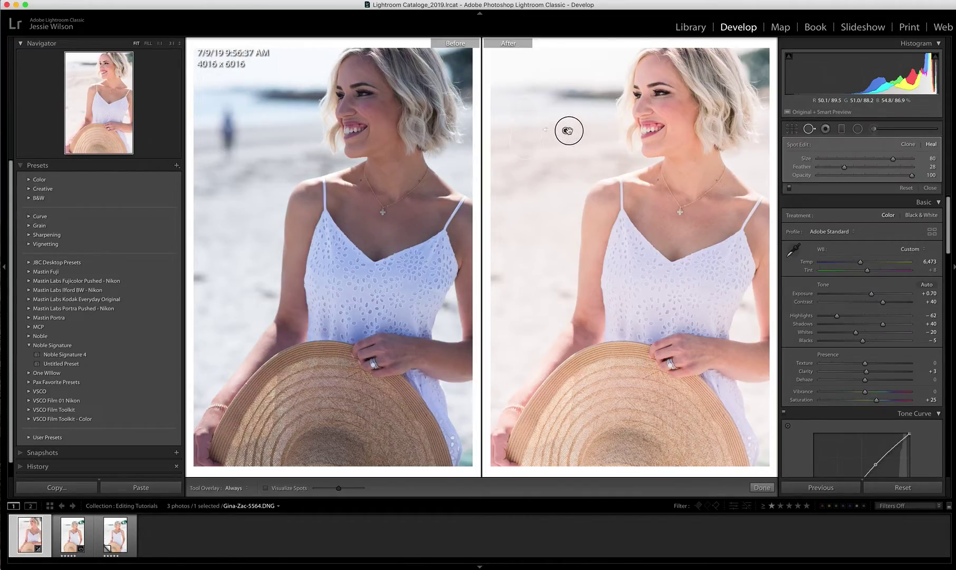
left_click_drag(562, 160, 572, 129)
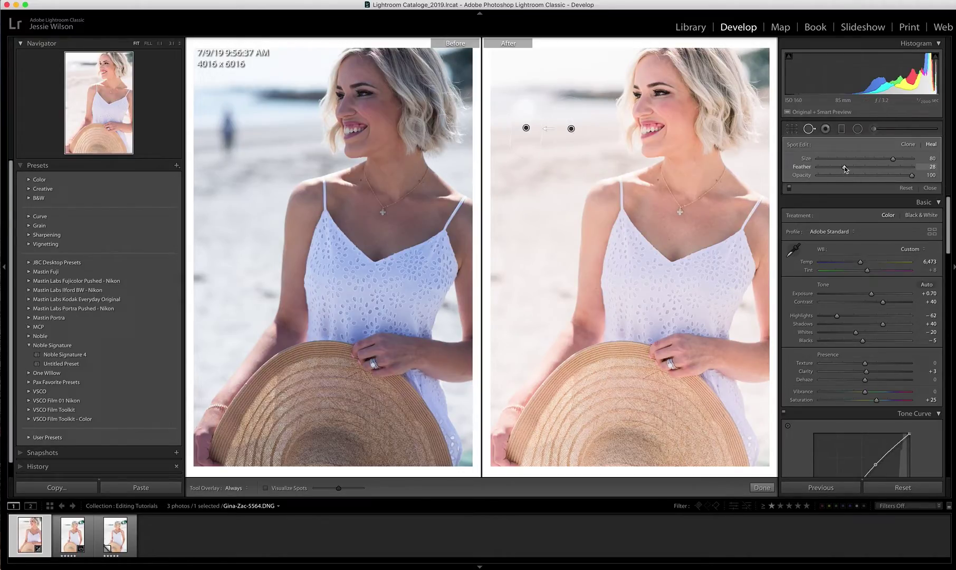
left_click_drag(845, 169, 883, 172)
left_click(761, 487)
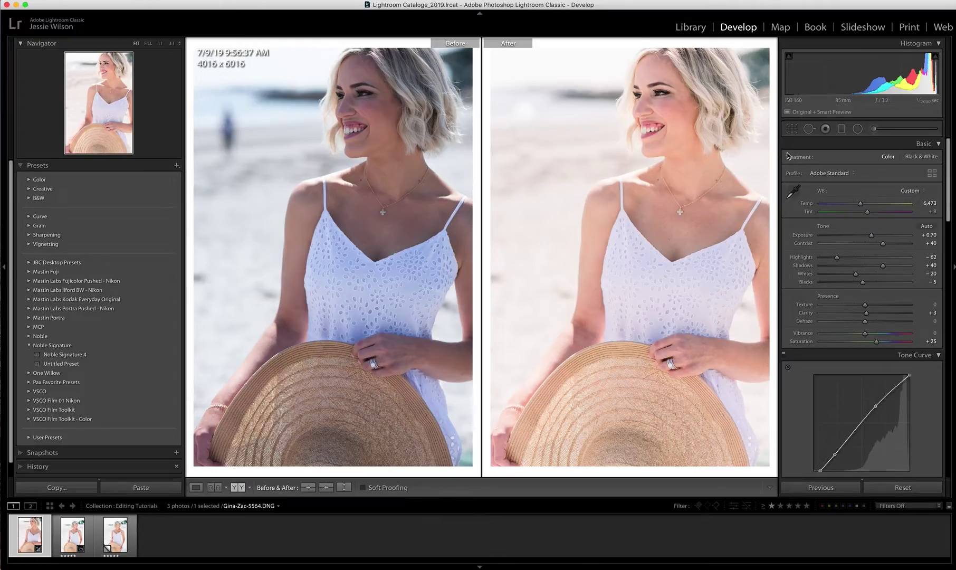
- Move the heal spot, add another and change Feather, then delete the last spot
left_click(809, 128)
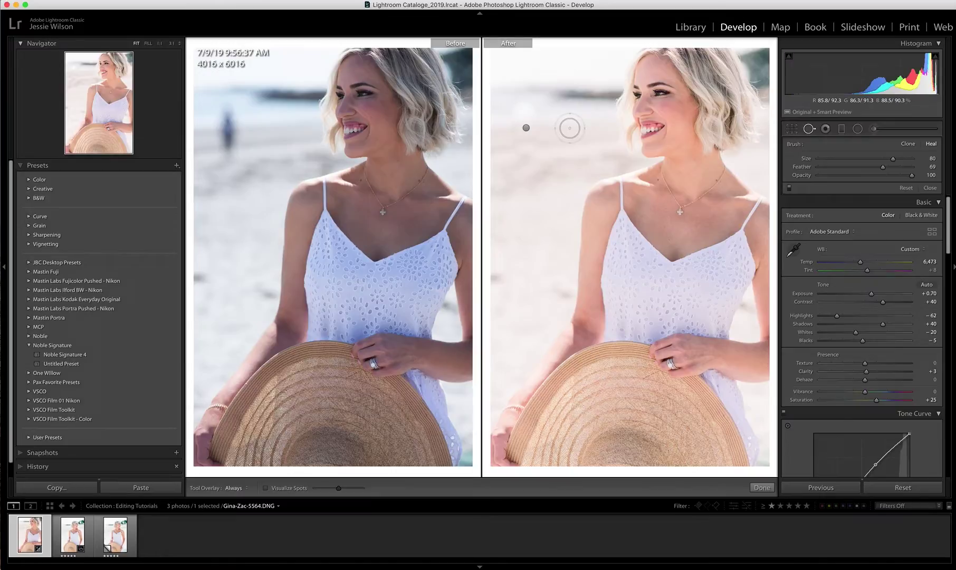
left_click(523, 127)
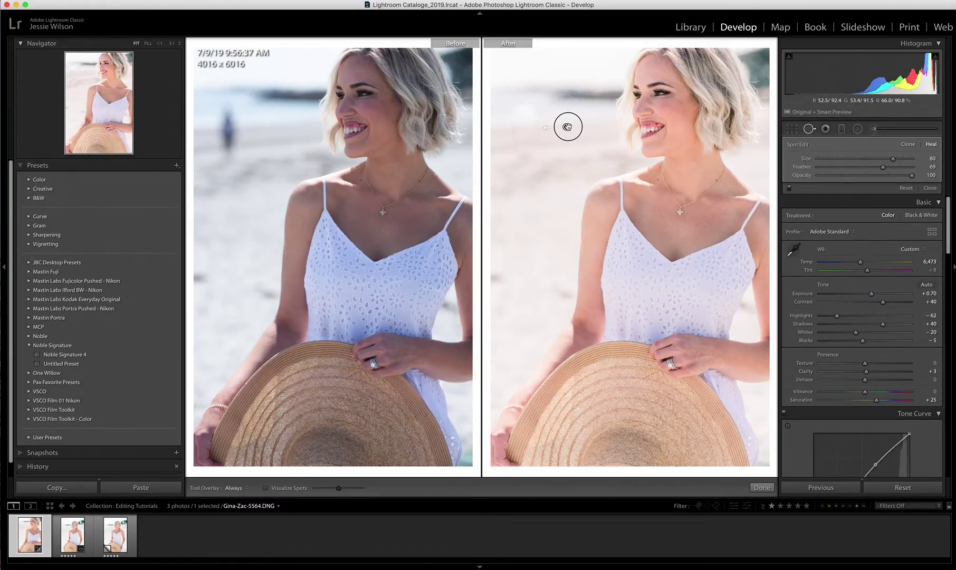
left_click_drag(568, 127, 562, 127)
left_click(564, 125)
mouse_move(883, 166)
left_mouse_down()
mouse_move(917, 167)
mouse_move(854, 174)
left_mouse_up()
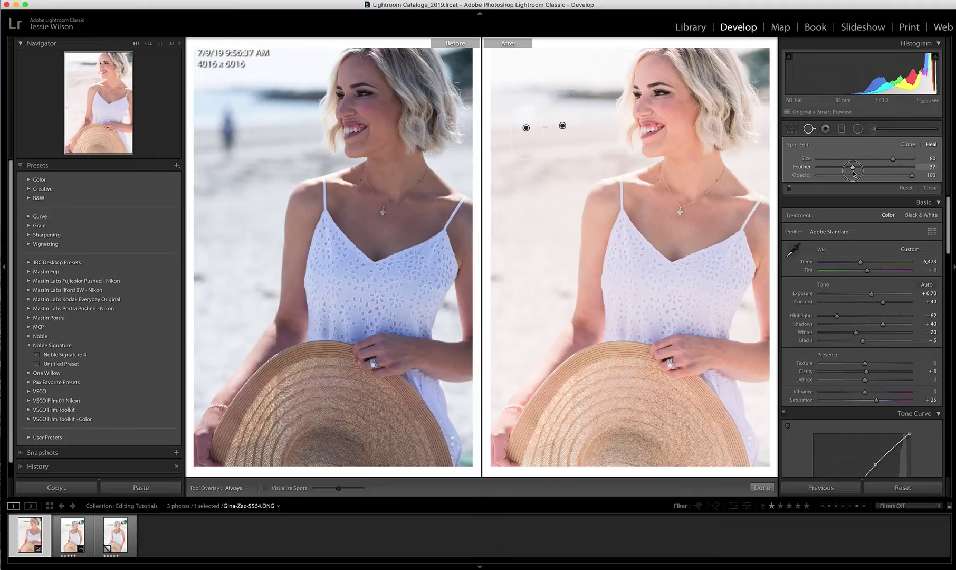
left_click(761, 487)
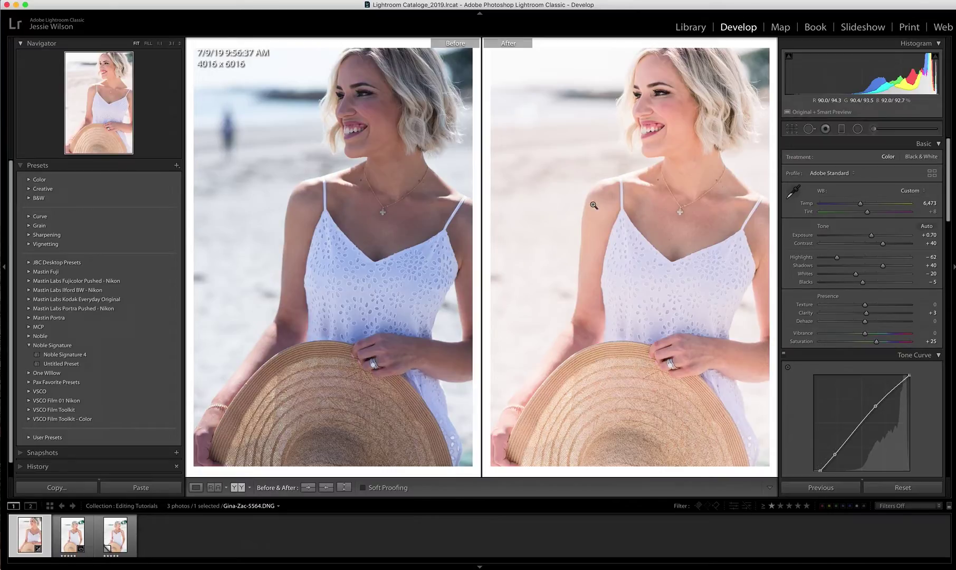
left_click(808, 130)
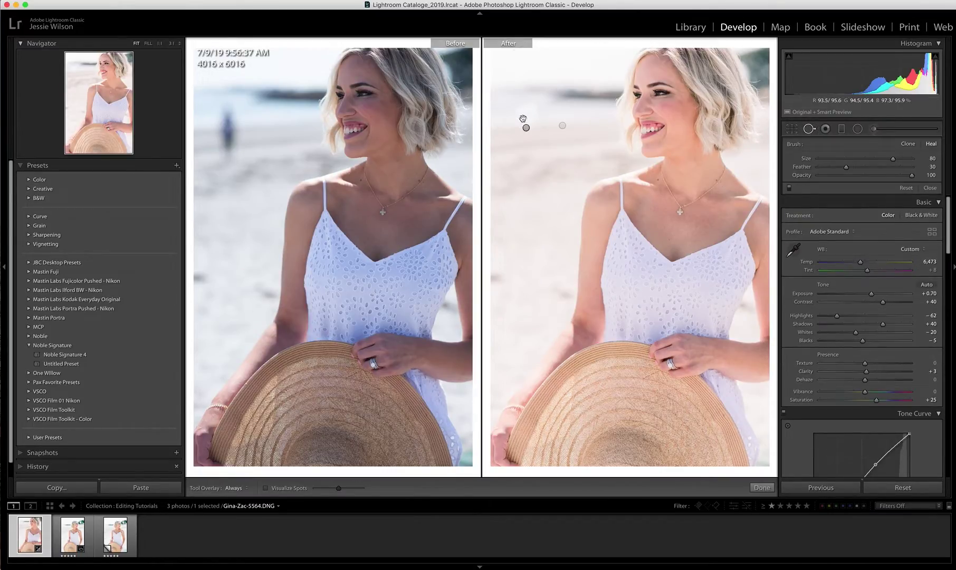
key("Delete")
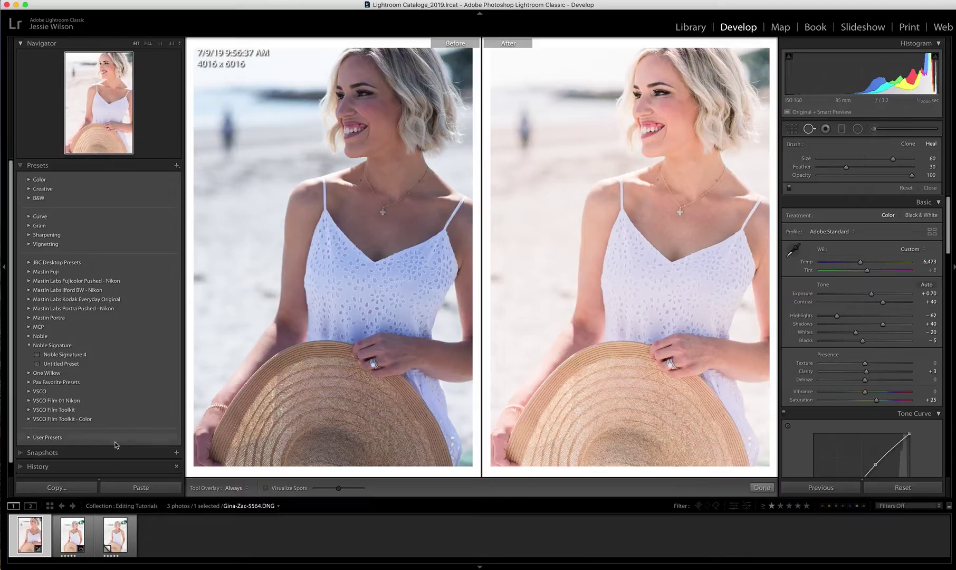
- Send the portrait from the filmstrip to Adobe Photoshop CC 2019
right_click(34, 532)
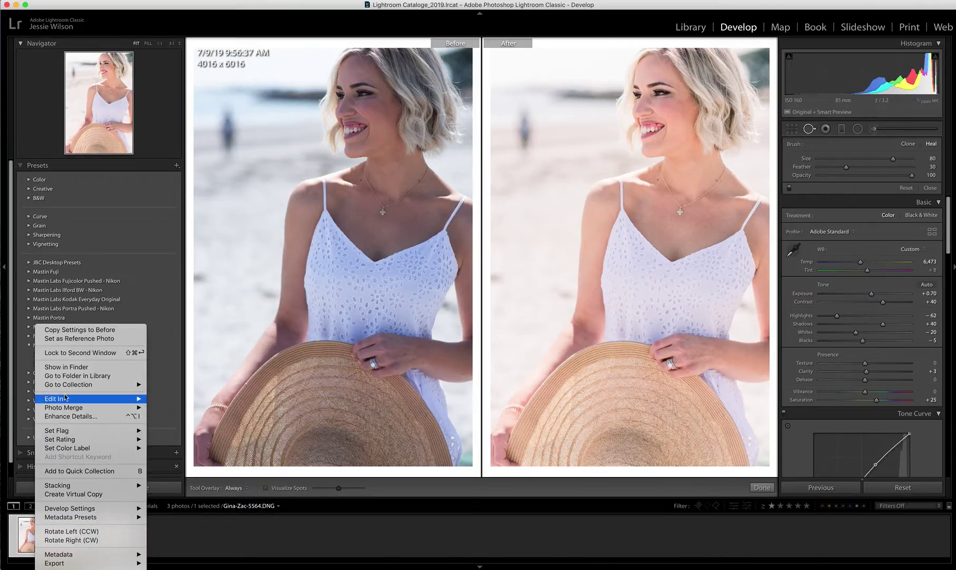
mouse_move(90, 398)
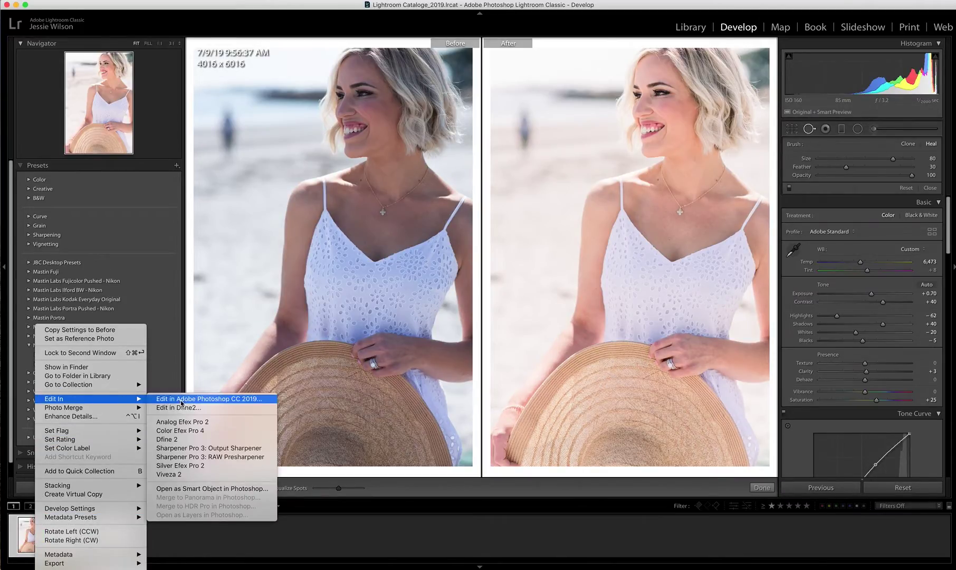
left_click(180, 402)
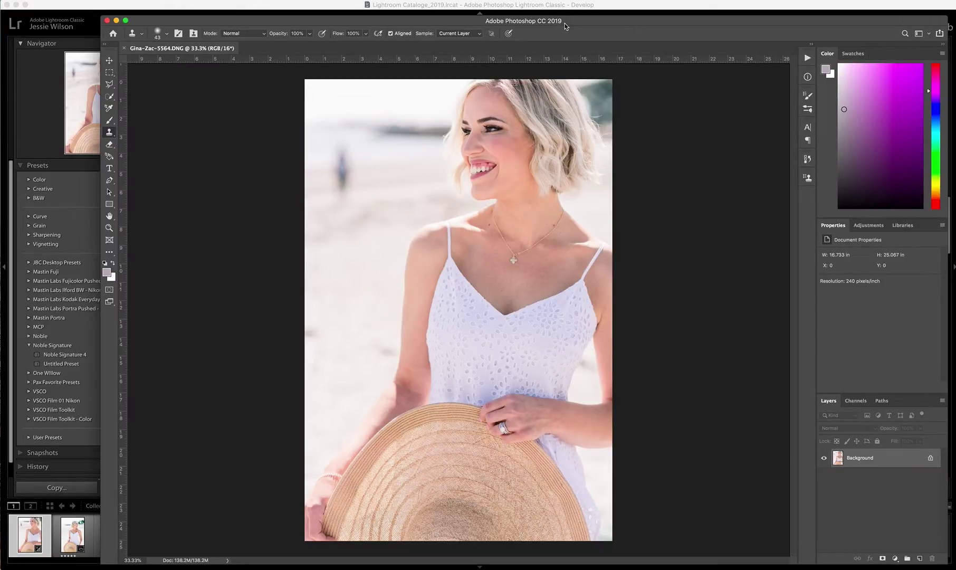
- Duplicate the background as Layer 1 and select the Patch Tool
left_click_drag(564, 23, 517, 3)
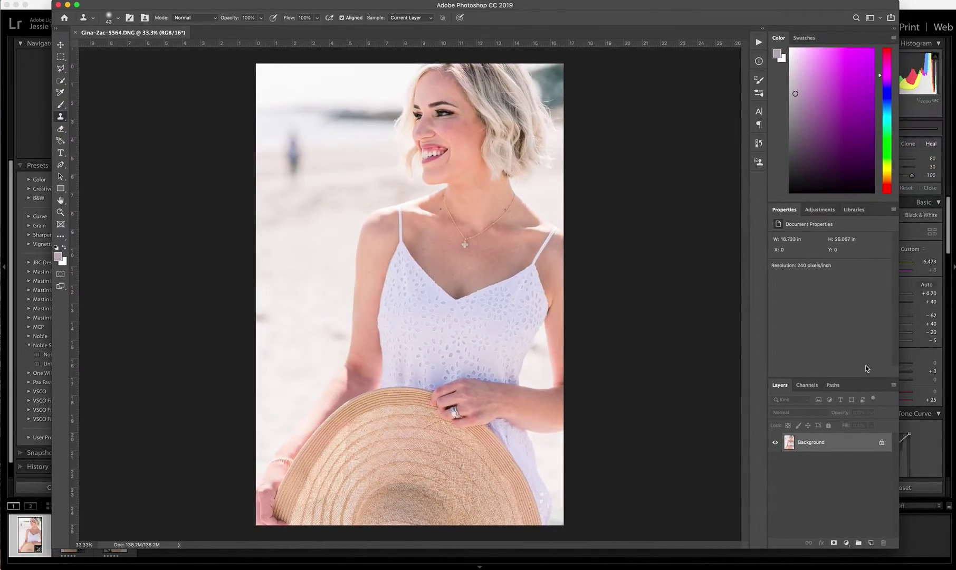
key("ctrl+j")
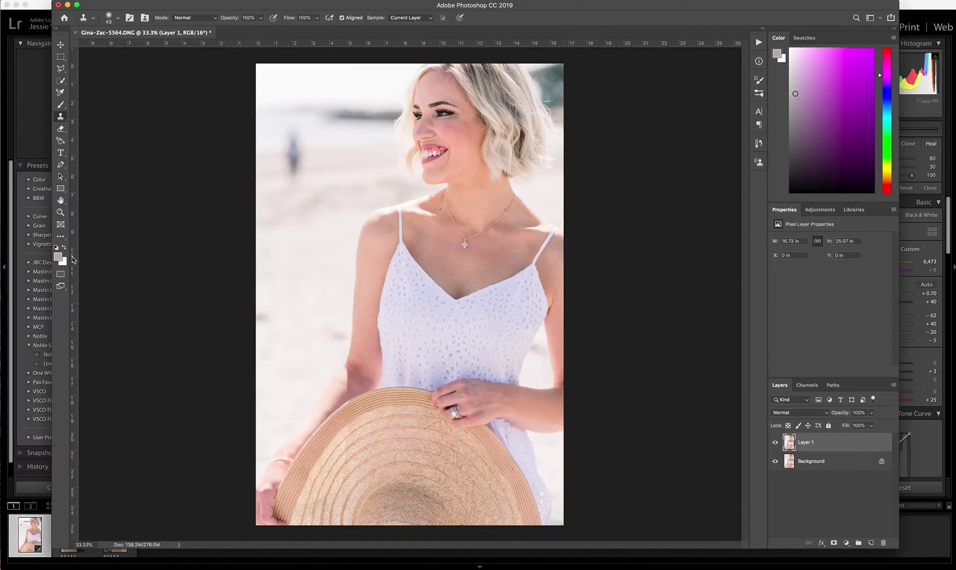
key("j")
left_click(59, 237)
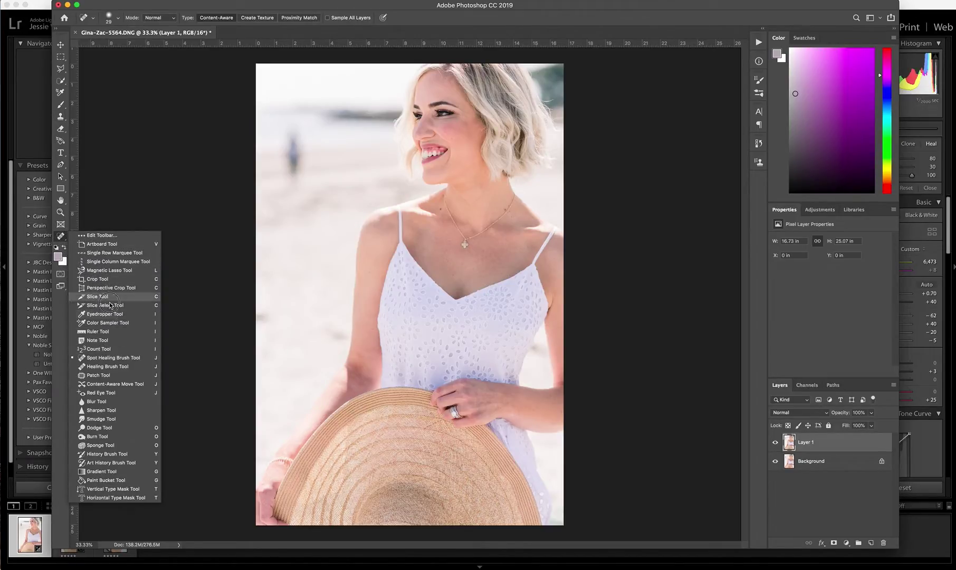
left_click(135, 374)
- Patch the distant person, then undo the blotchy result and deselect
mouse_move(309, 142)
left_mouse_down()
mouse_move(279, 126)
mouse_move(273, 164)
mouse_move(294, 191)
mouse_move(312, 145)
mouse_move(345, 158)
left_mouse_up()
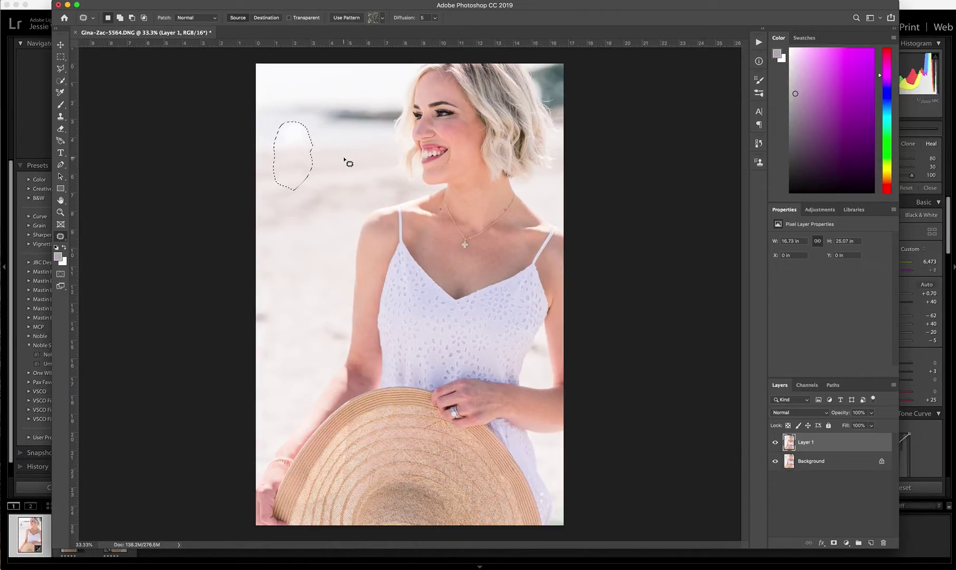
right_click(63, 238)
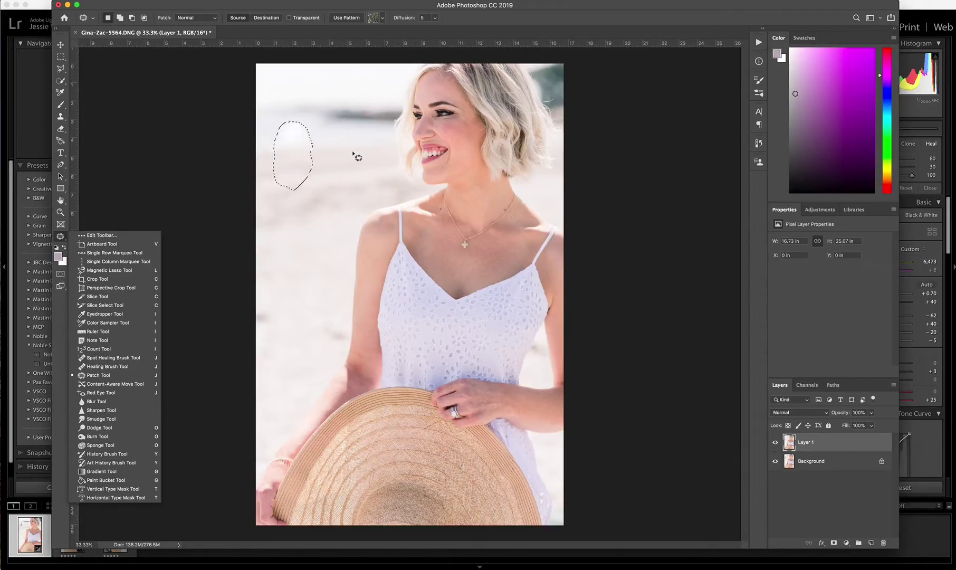
left_click(356, 156)
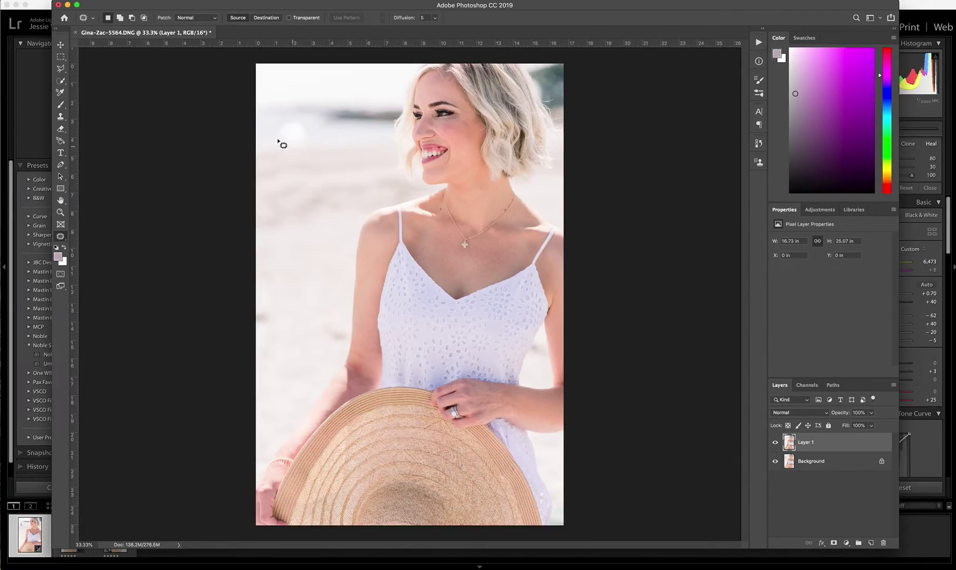
scroll(265, 131, "up", 1)
scroll(265, 130, "up", 2)
scroll(266, 130, "up", 3)
scroll(266, 131, "up", 1)
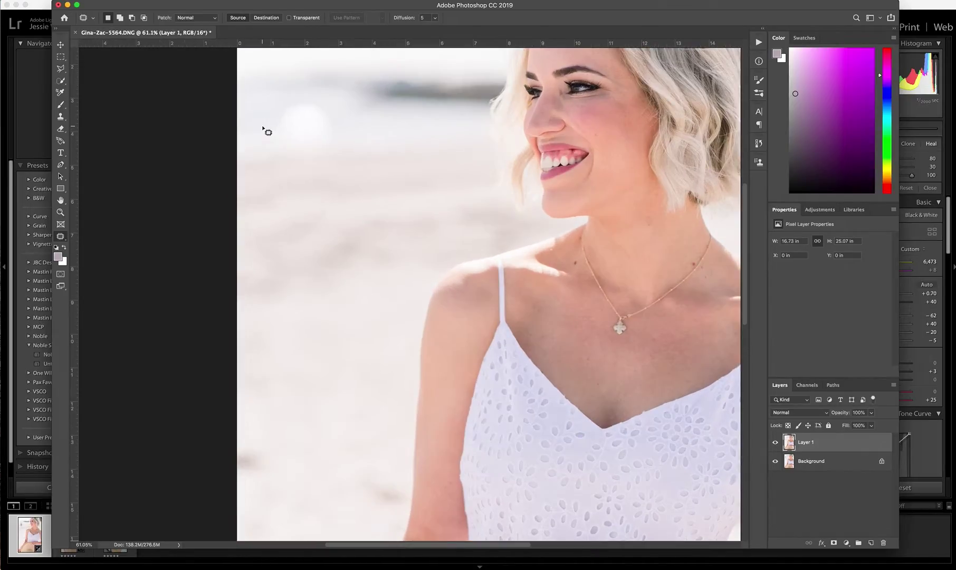
scroll(264, 132, "up", 2)
scroll(263, 132, "up", 2)
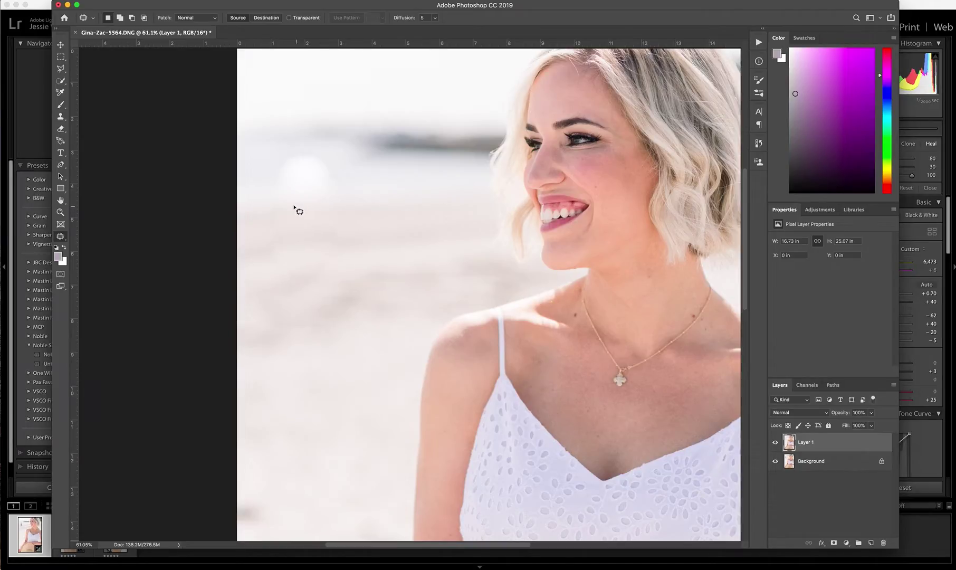
key("ctrl+z")
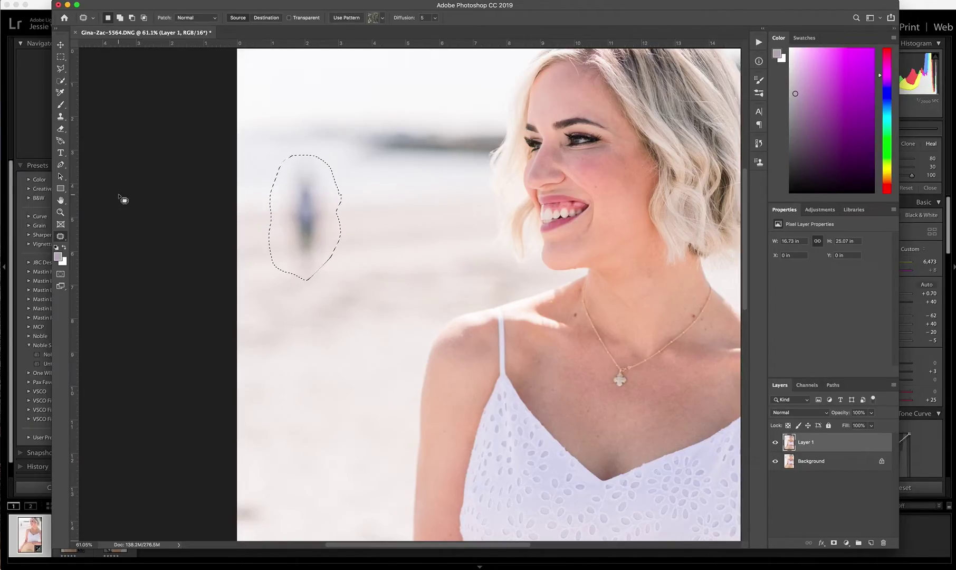
key("ctrl+d")
- Try a 476 px clone stroke from nearby sand over the figure, then undo it
left_click(61, 118)
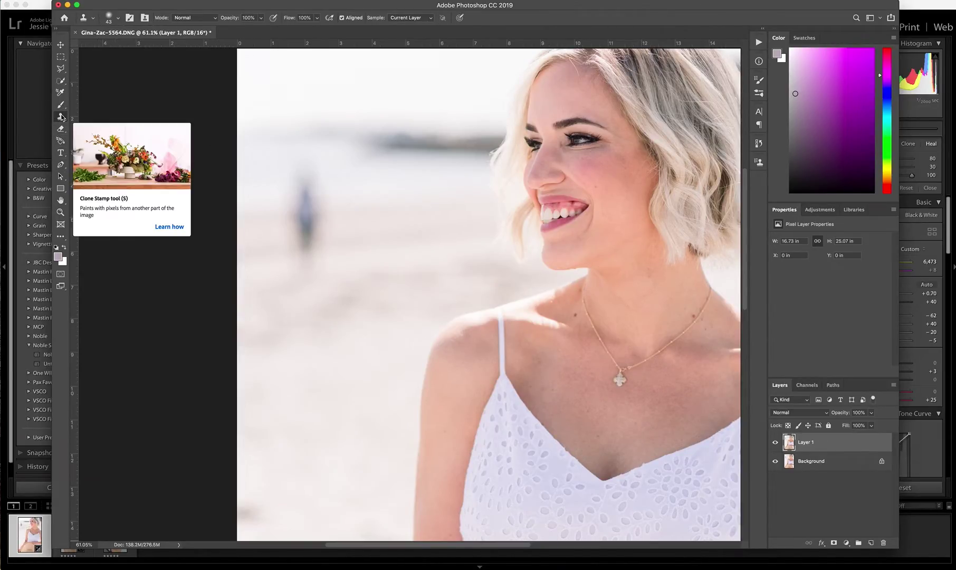
left_click(114, 19)
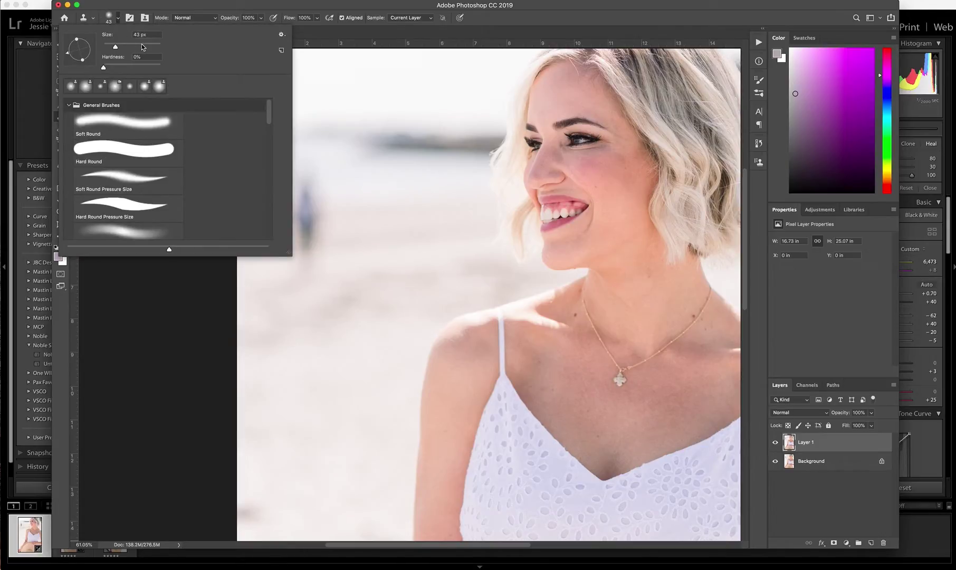
left_click(142, 47)
left_click(155, 46)
key("Return")
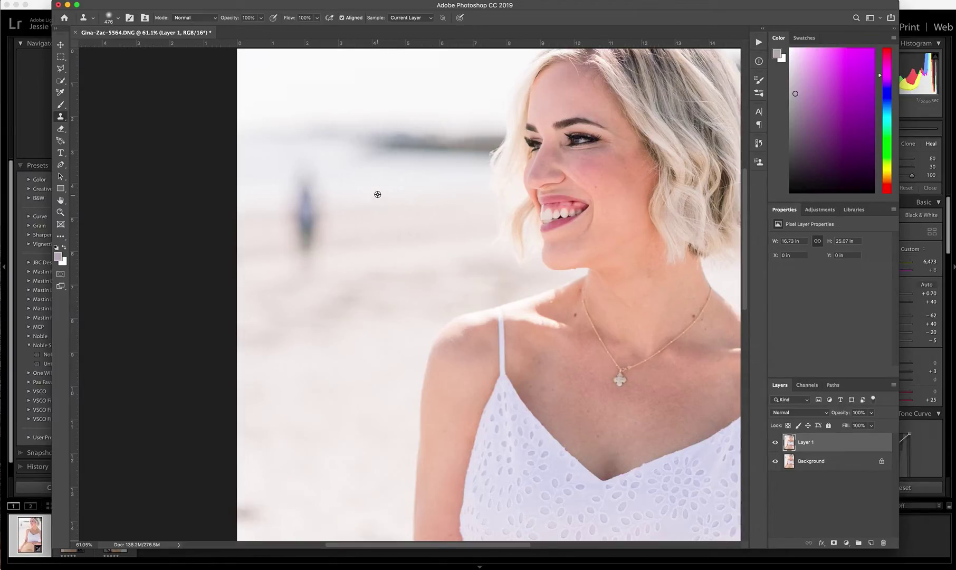
left_click(377, 195, "alt")
left_click(305, 196)
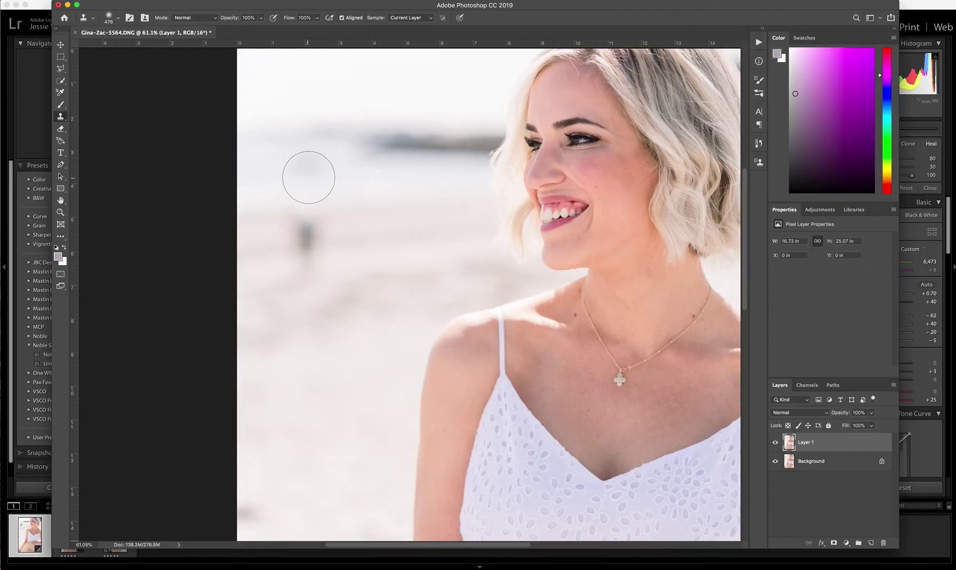
key("super+z")
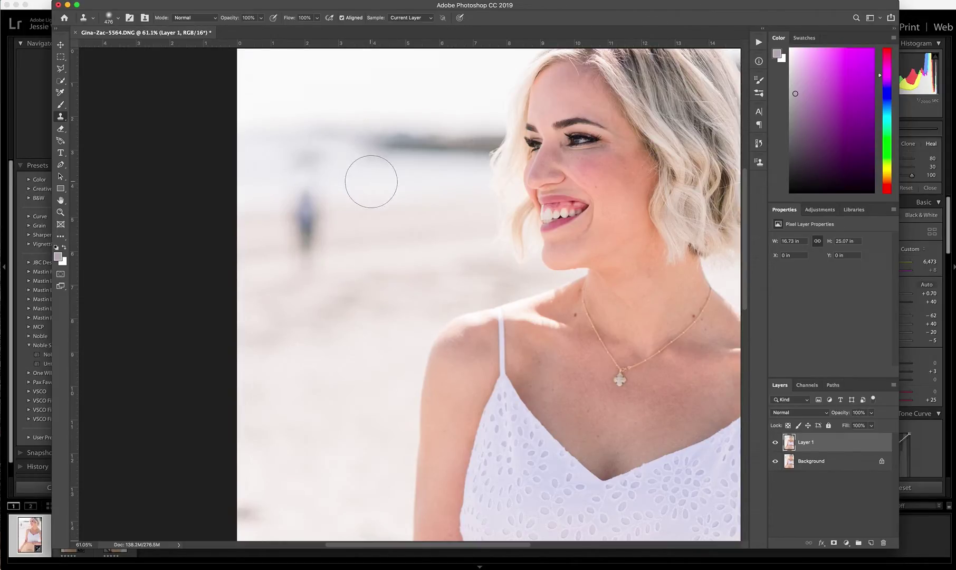
- Shrink the clone brush to 178 px and paint sand over the blurred beach figure
left_click(112, 18)
left_click_drag(138, 46, 144, 47)
left_click(202, 5)
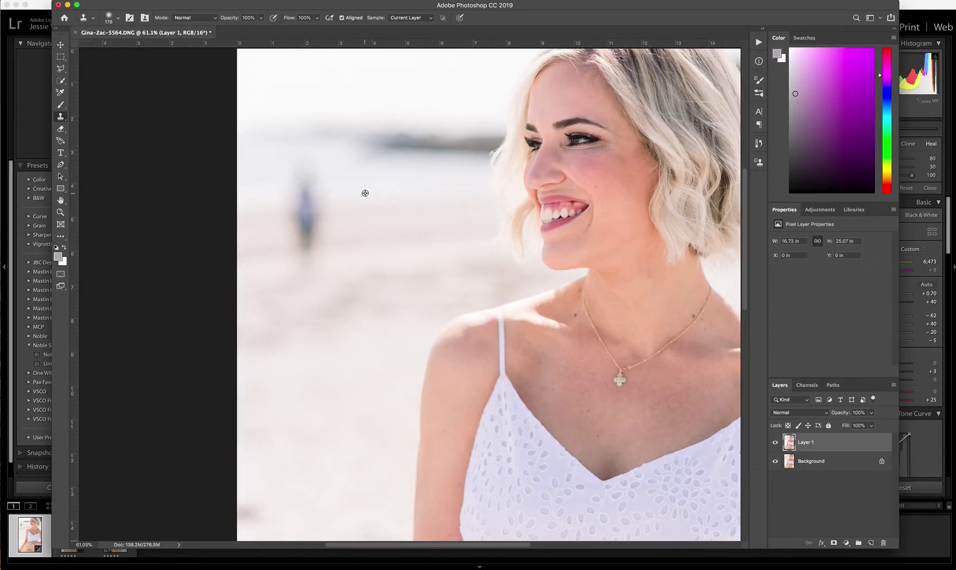
mouse_move(307, 195)
left_mouse_down()
mouse_move(310, 188)
mouse_move(307, 246)
left_mouse_up()
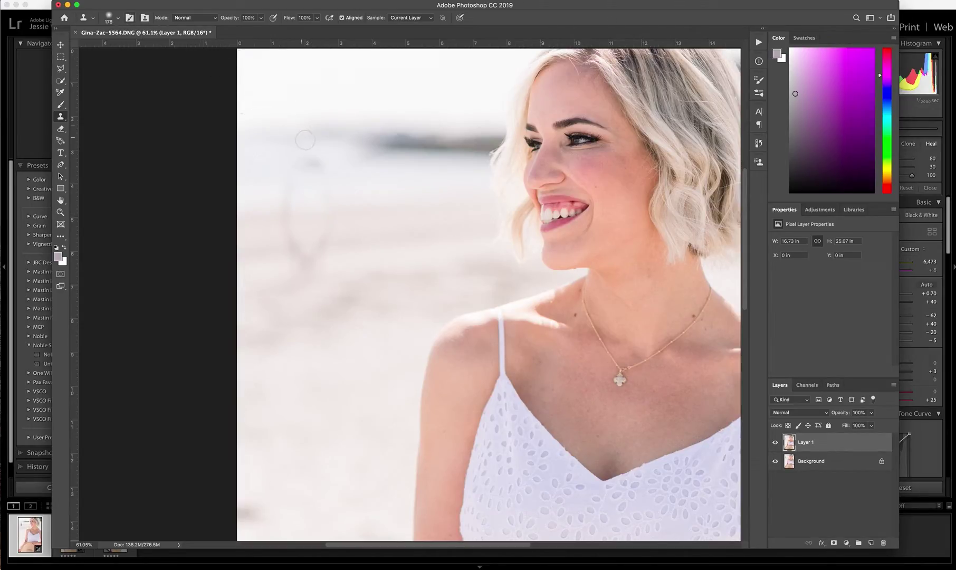
- With a 364 px brush, resample clean sand and clone away the figure's remaining traces
left_click(113, 20)
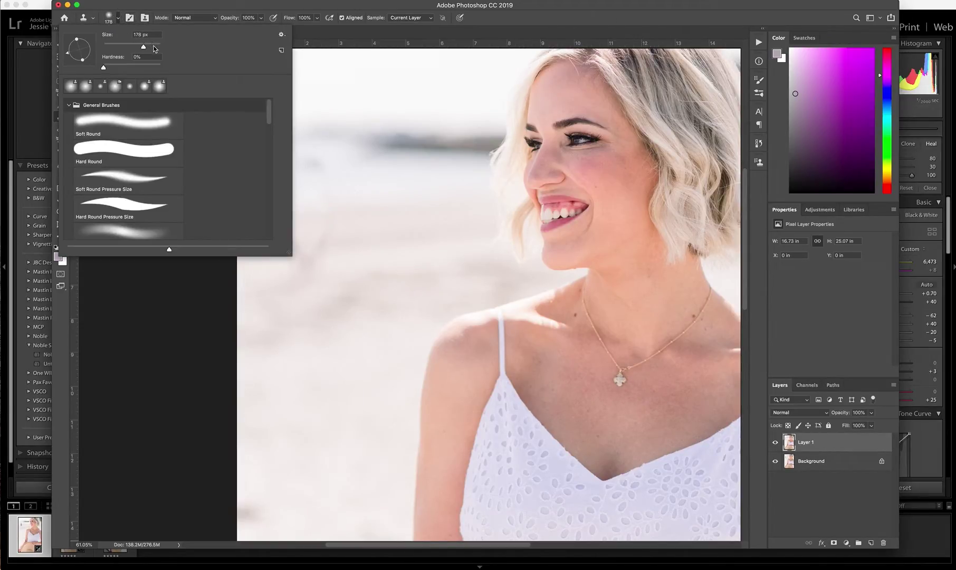
left_click_drag(154, 49, 157, 47)
key("Return")
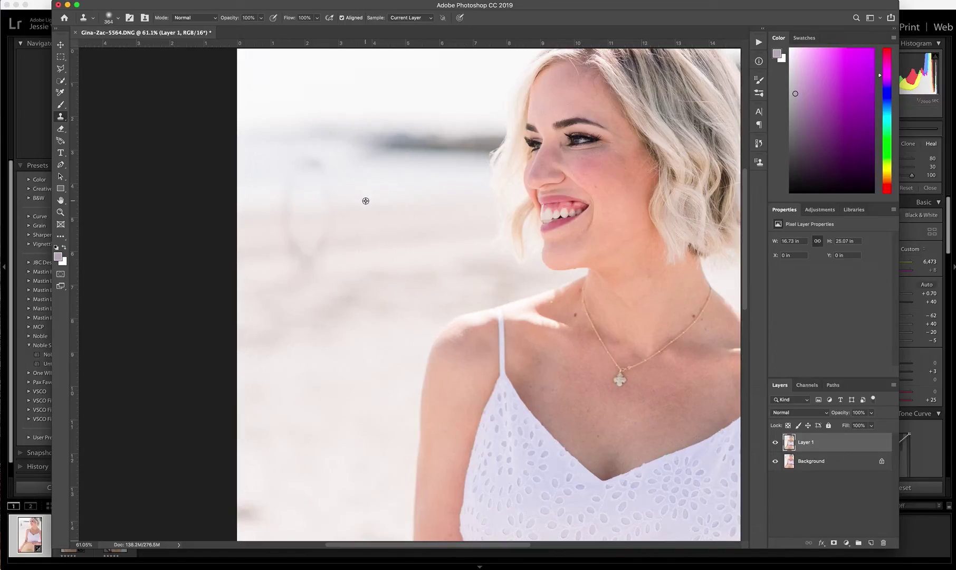
left_click(378, 195, "alt")
mouse_move(333, 199)
left_mouse_down()
mouse_move(318, 255)
mouse_move(279, 214)
left_mouse_up()
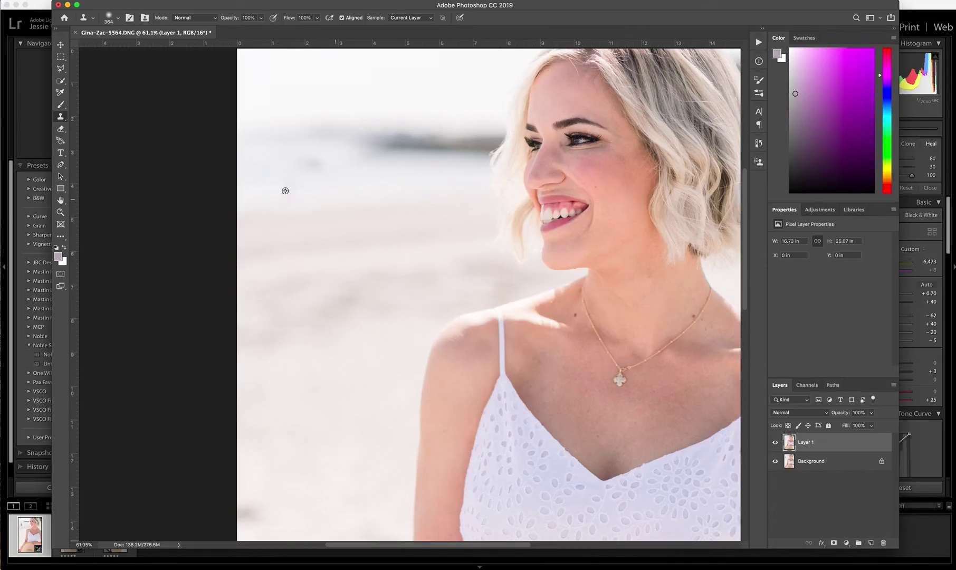
left_click(254, 164, "alt")
left_click_drag(281, 169, 297, 181)
scroll(340, 253, "down", 3)
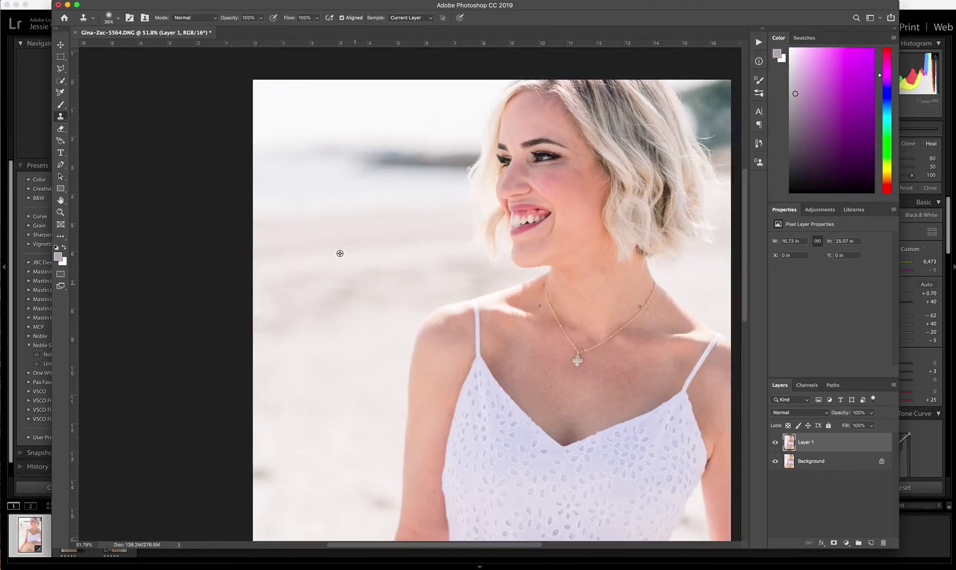
scroll(341, 249, "down", 3)
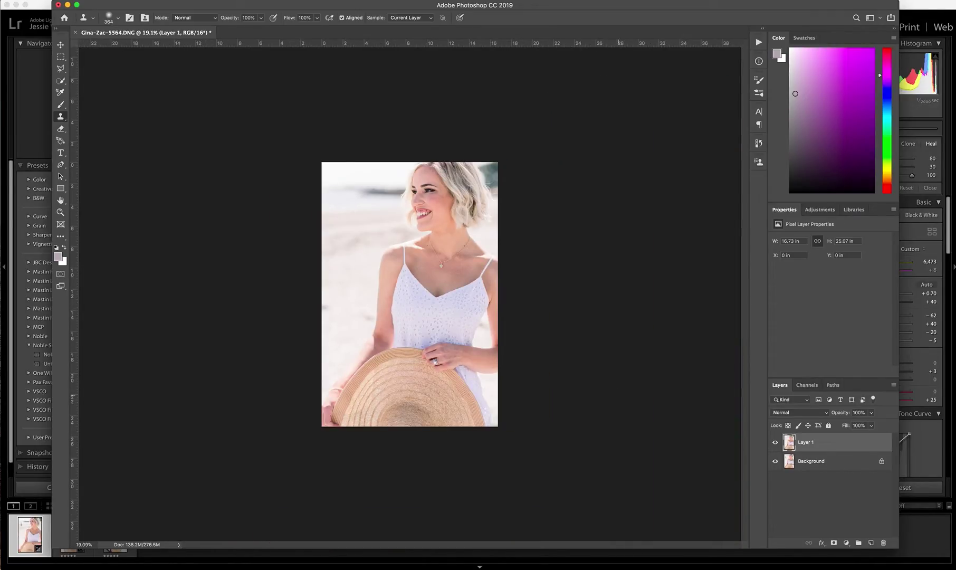
- Flatten the Background layer, save and close the retouched portrait, and return to Lightroom
right_click(853, 469)
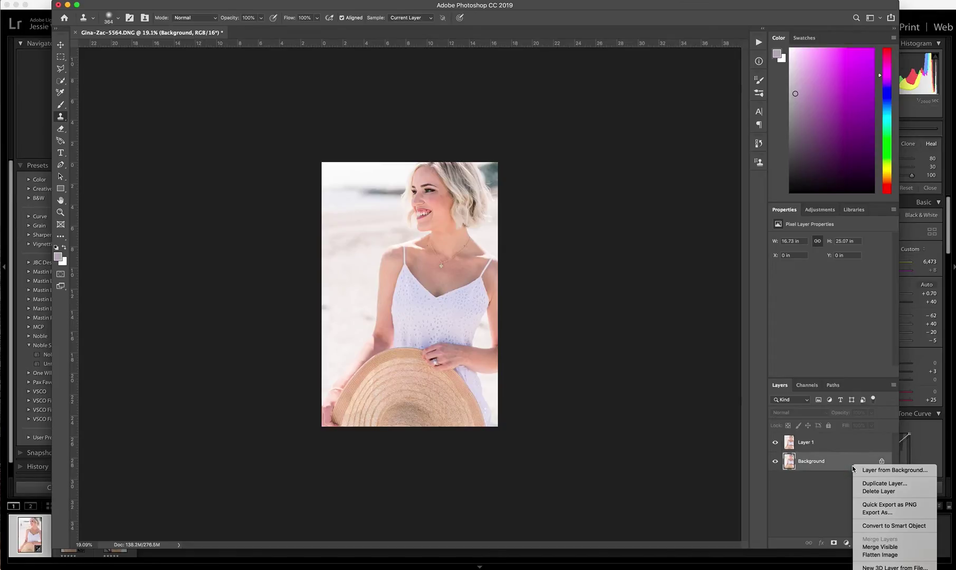
left_click(868, 555)
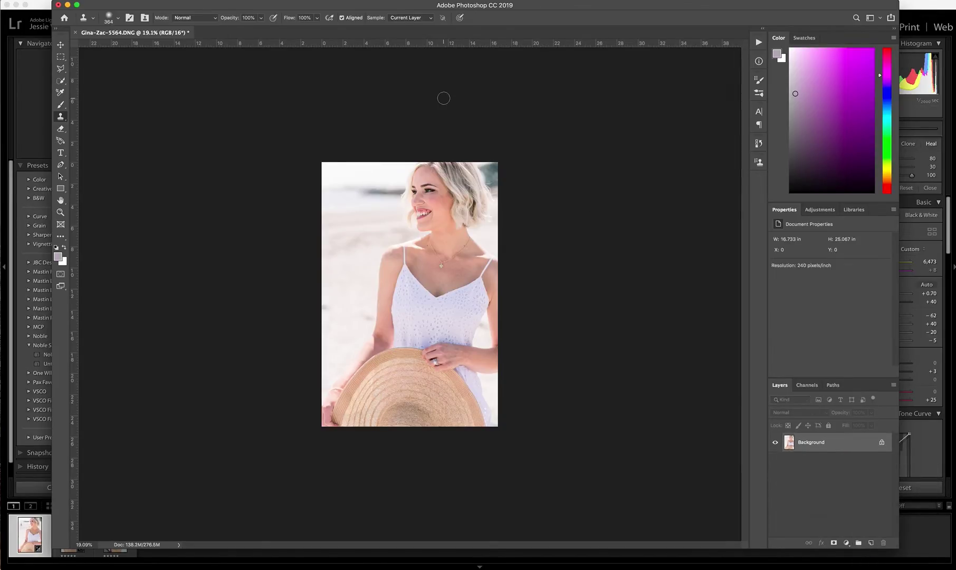
left_click(76, 34)
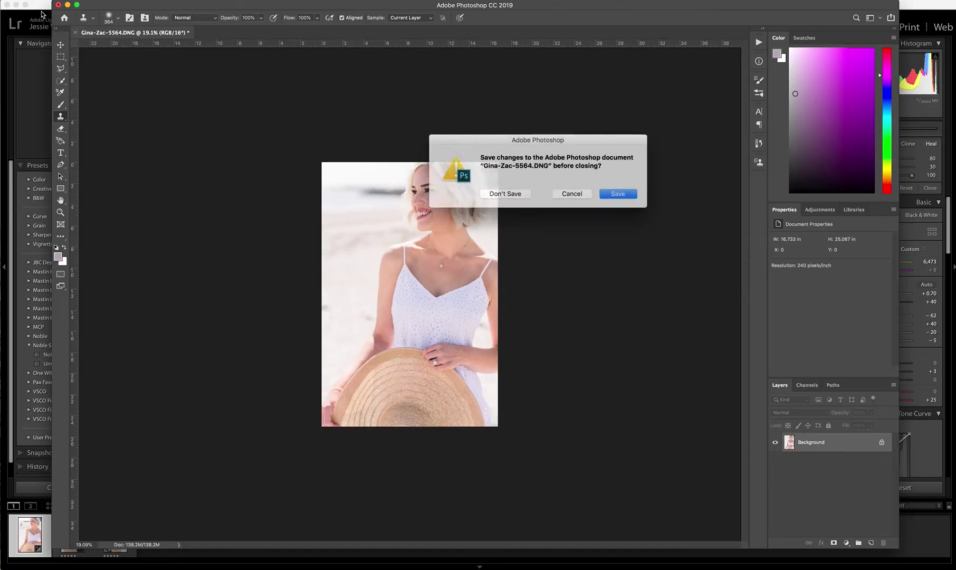
left_click(606, 193)
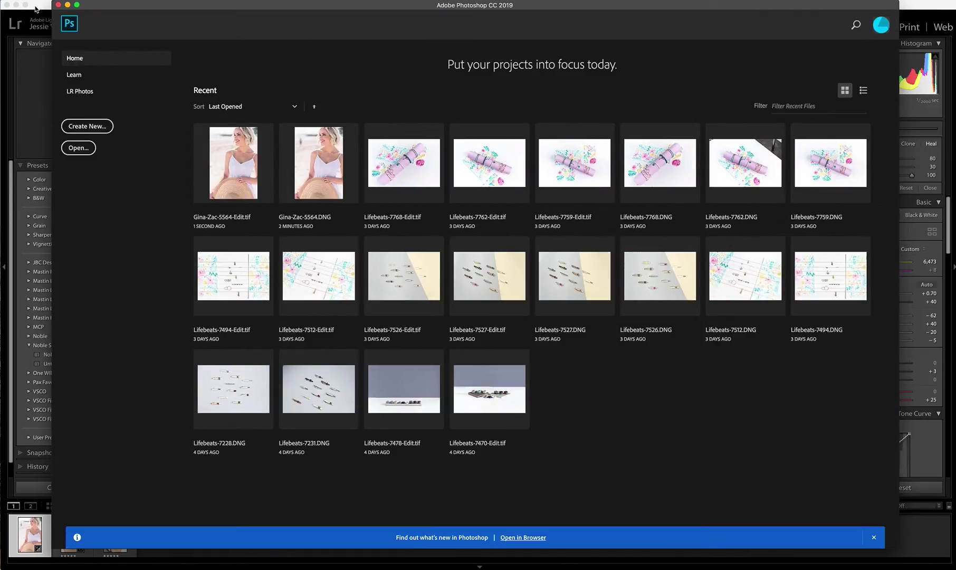
left_click(30, 7)
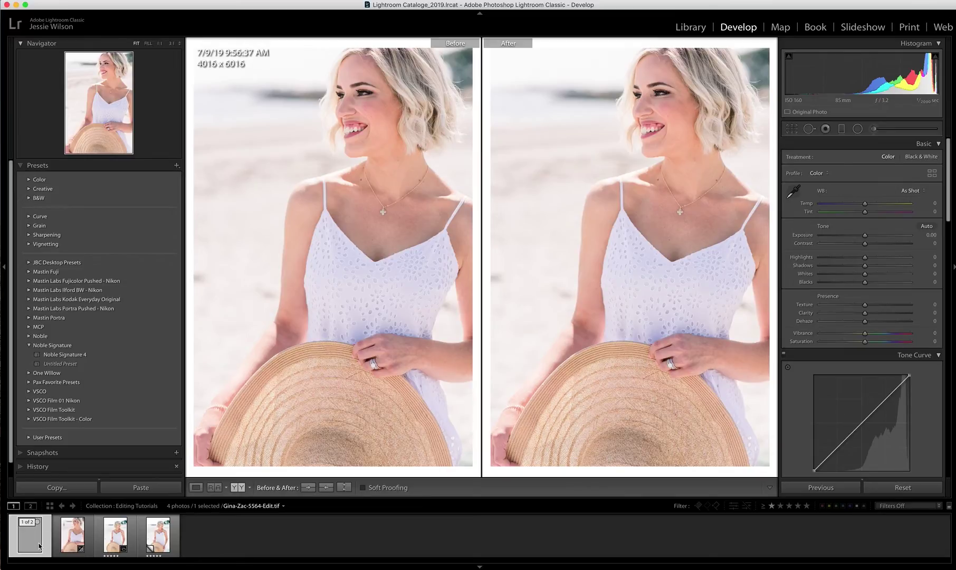
- Set the original DNG as the Reference photo and reset all its settings
left_click(66, 545)
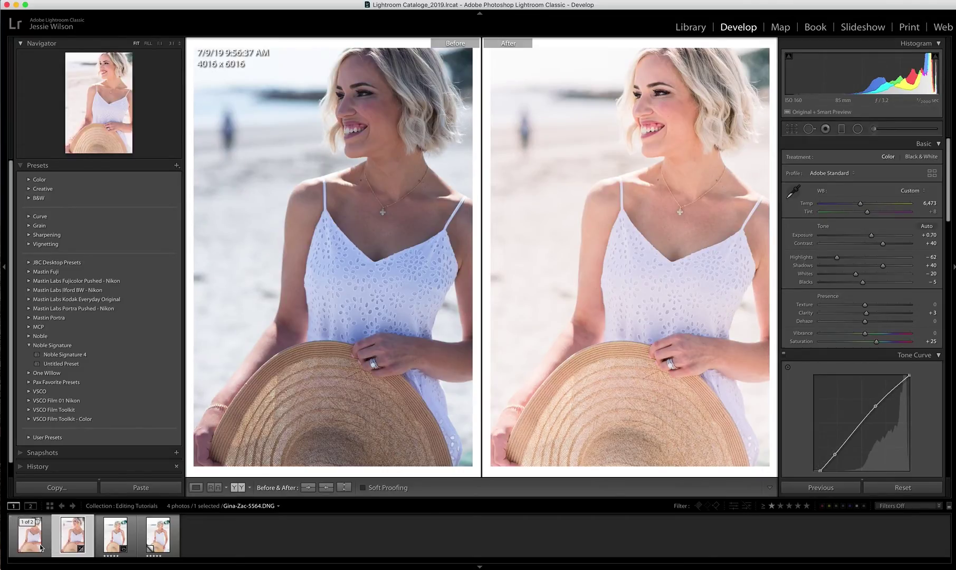
left_click(214, 487)
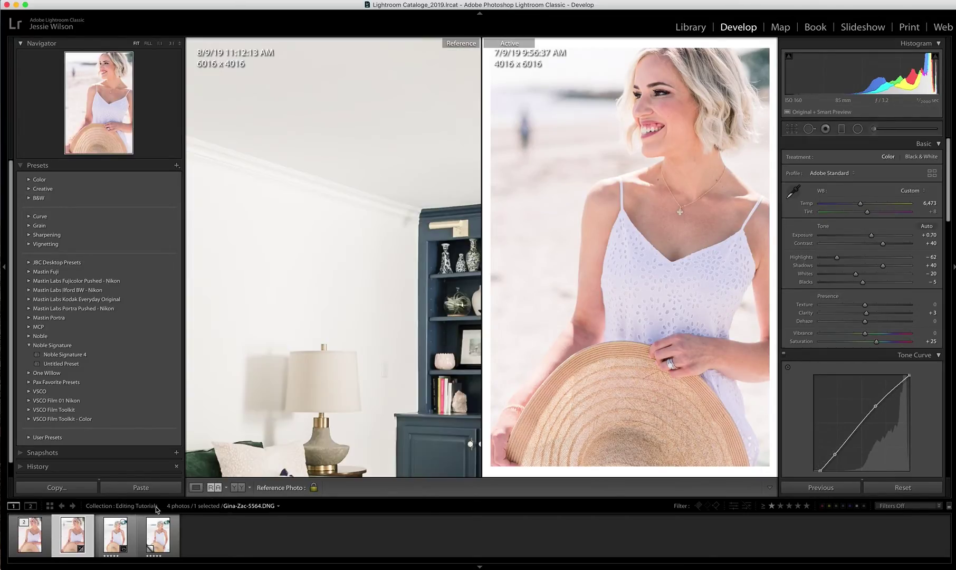
left_click_drag(73, 532, 315, 299)
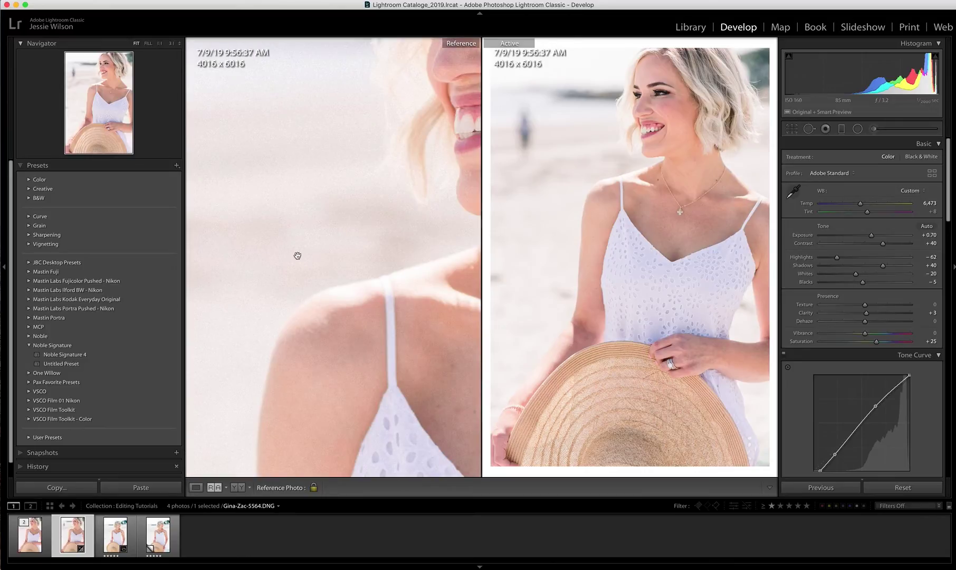
left_click(149, 4)
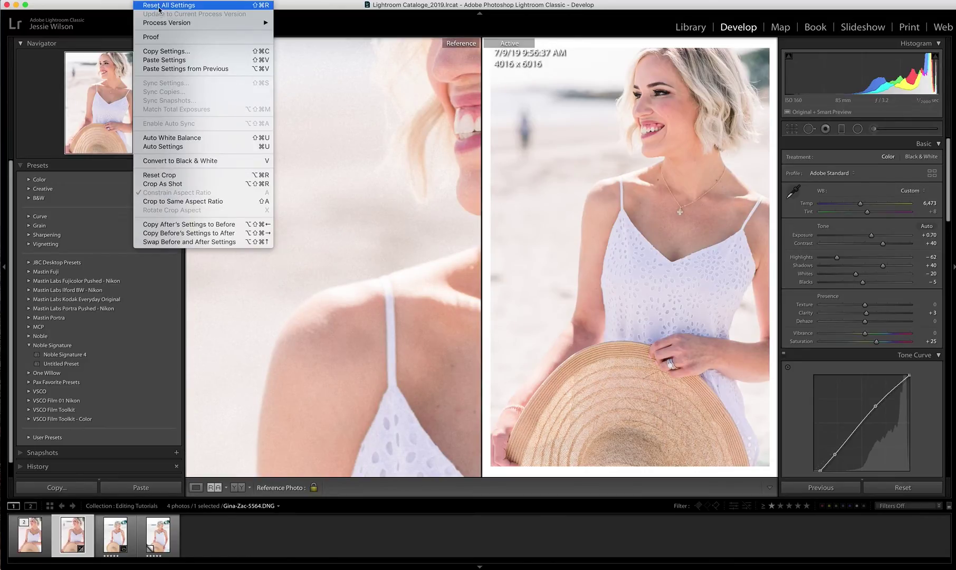
left_click(230, 129)
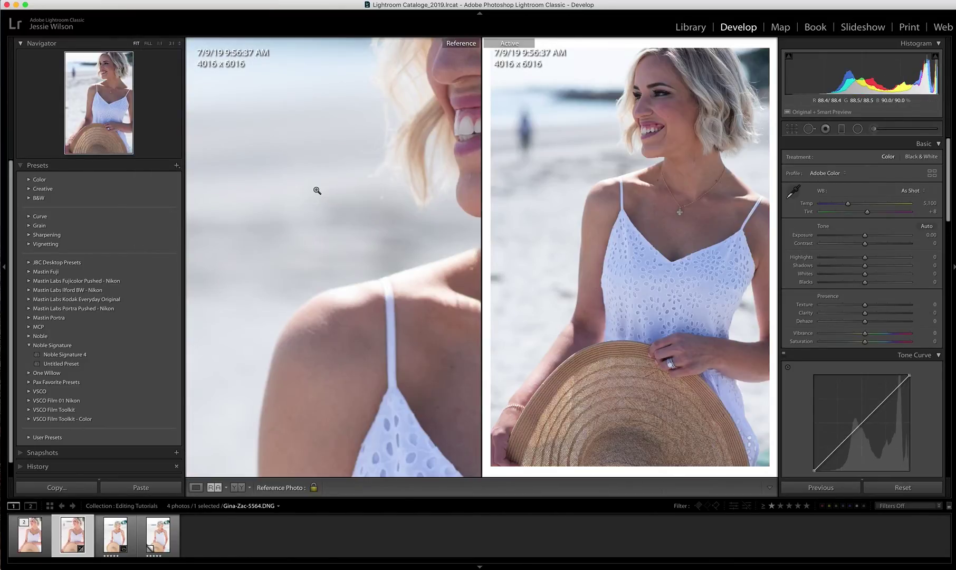
left_click(316, 190)
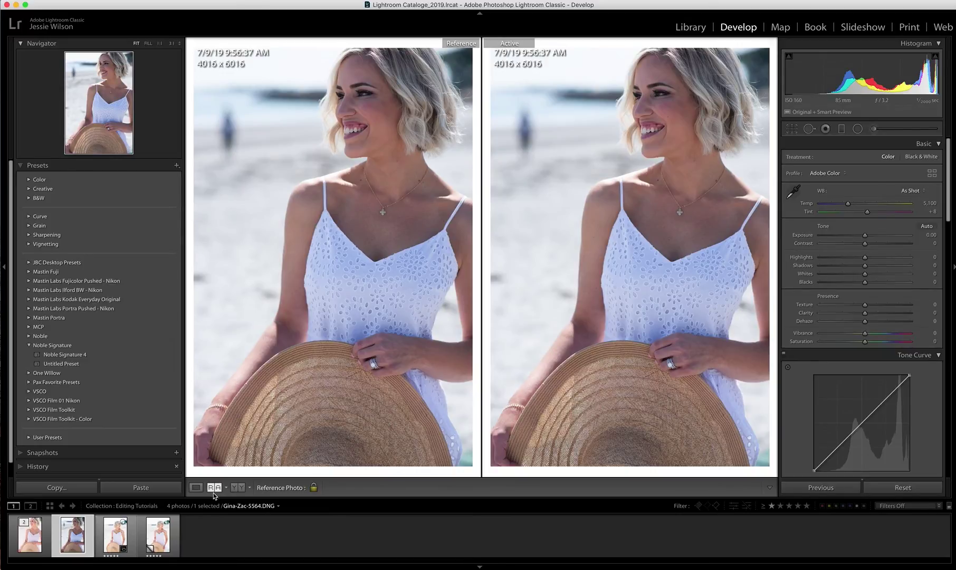
- Make the Gina-Zac-5564-Edit TIF the active image beside the reference original
left_click_drag(30, 534, 554, 337)
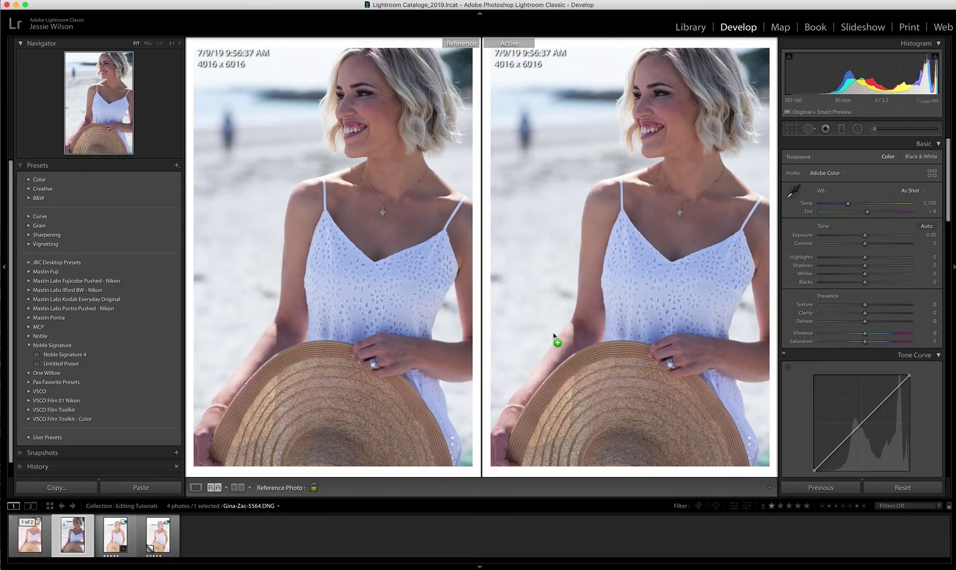
left_click(116, 538)
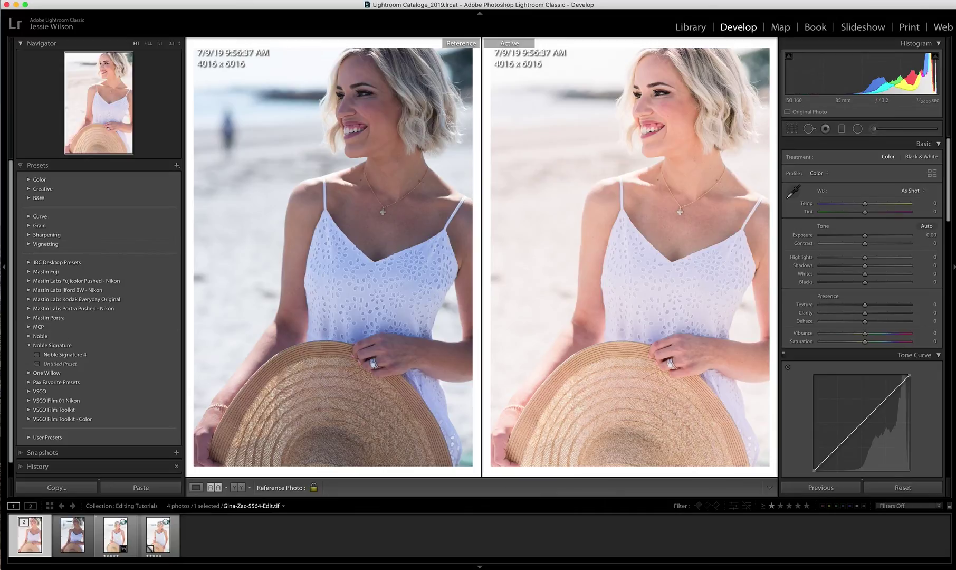
left_click(29, 346)
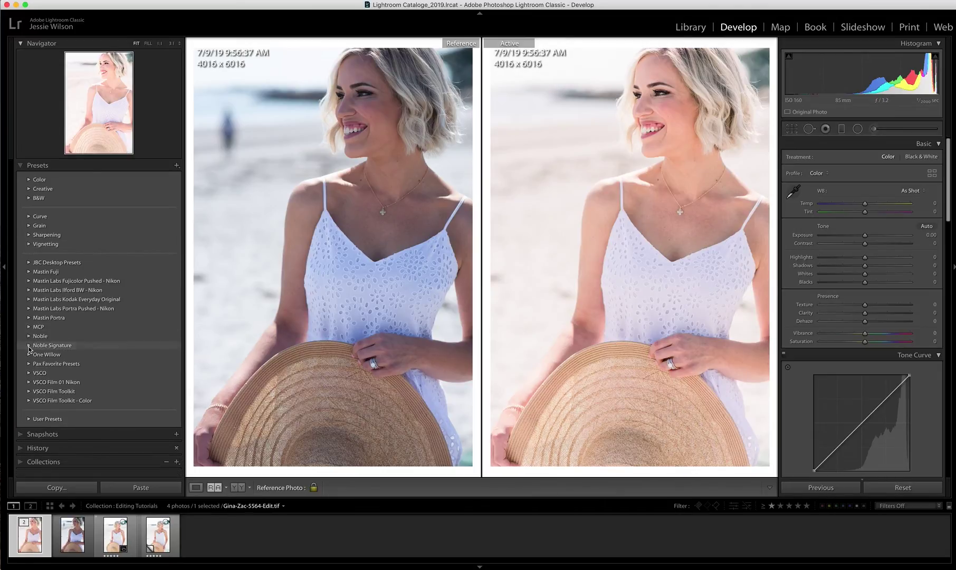